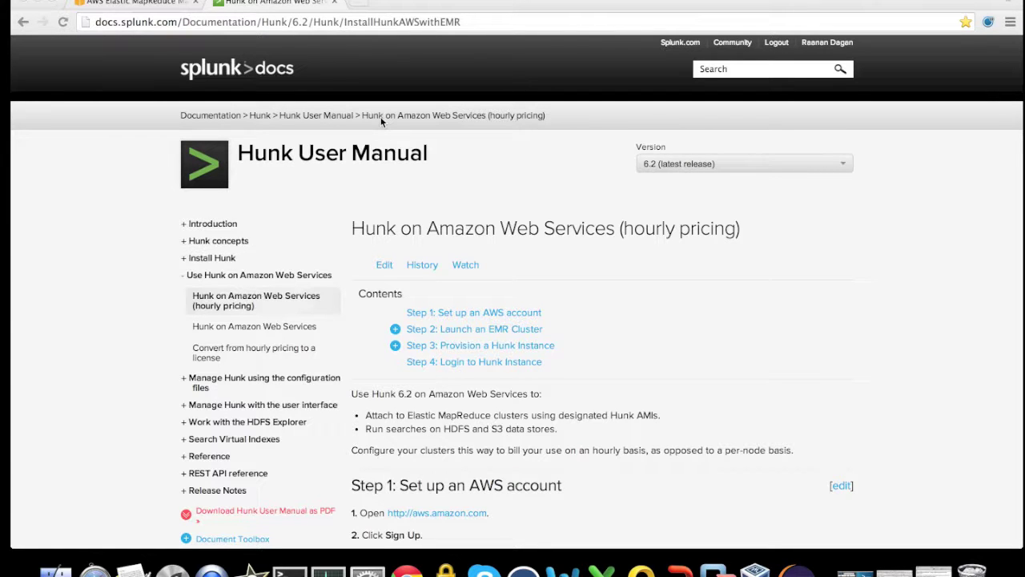
Read the Hunk on Amazon Web Services (hourly pricing) guide from AWS account setup through the Hunk instance login instructions.
{"action": "scroll", "coordinate": [76, 321], "scroll_direction": "down", "scroll_amount": 4}
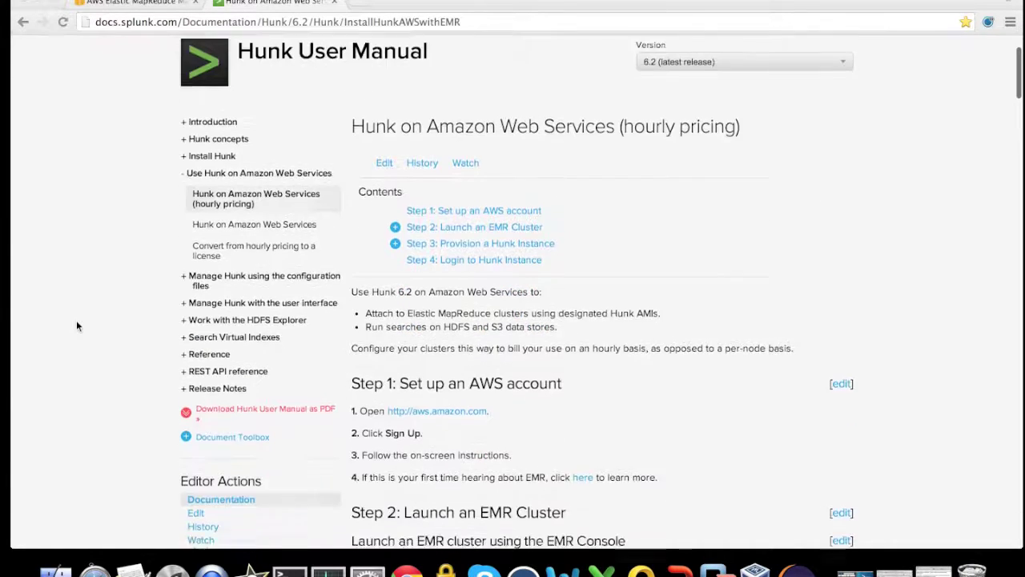
{"action": "scroll", "coordinate": [76, 325], "scroll_direction": "down", "scroll_amount": 4}
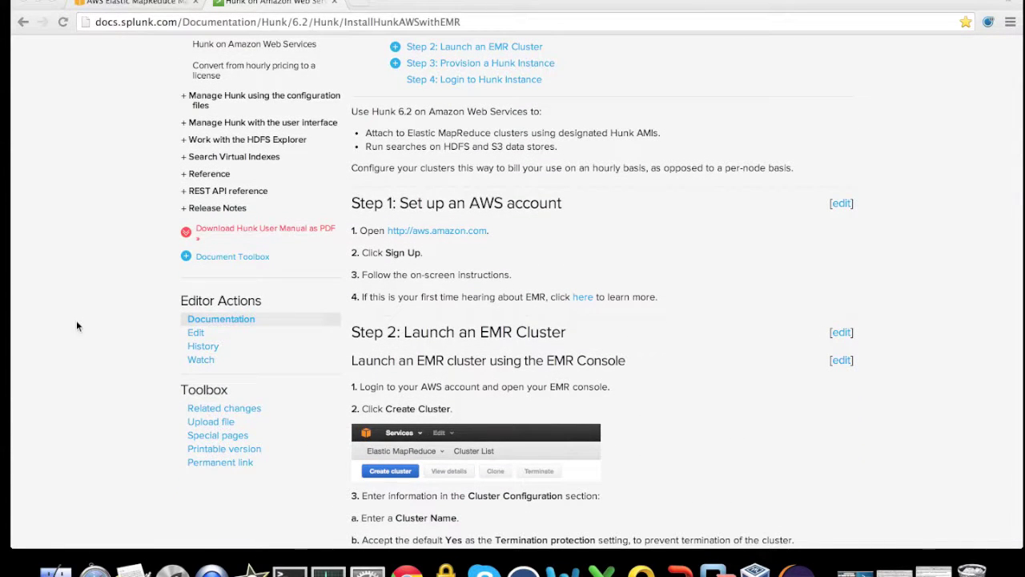
{"action": "scroll", "coordinate": [77, 325], "scroll_direction": "down", "scroll_amount": 10}
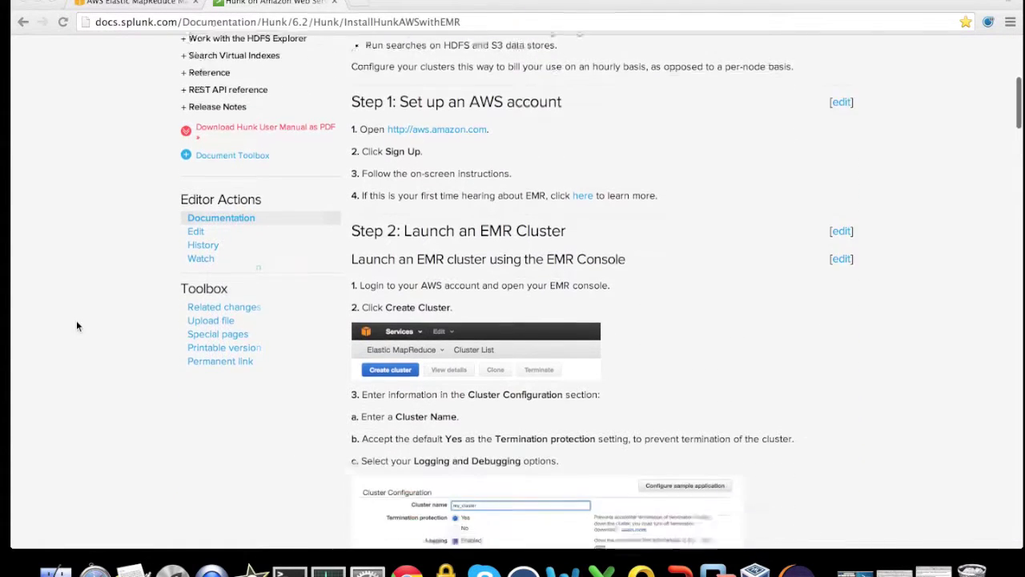
{"action": "scroll", "coordinate": [77, 325], "scroll_direction": "down", "scroll_amount": 15}
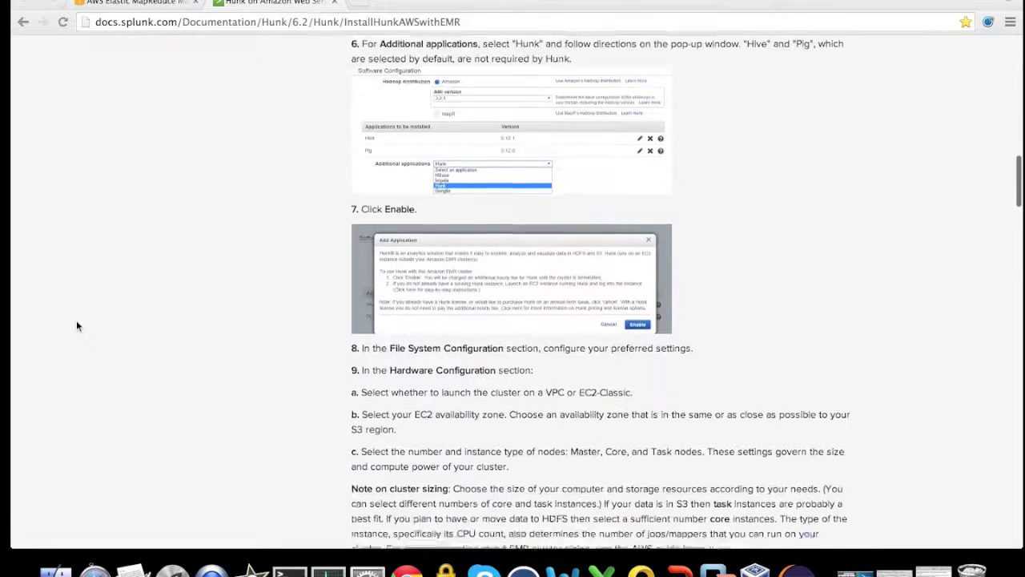
{"action": "scroll", "coordinate": [77, 325], "scroll_direction": "down", "scroll_amount": 18}
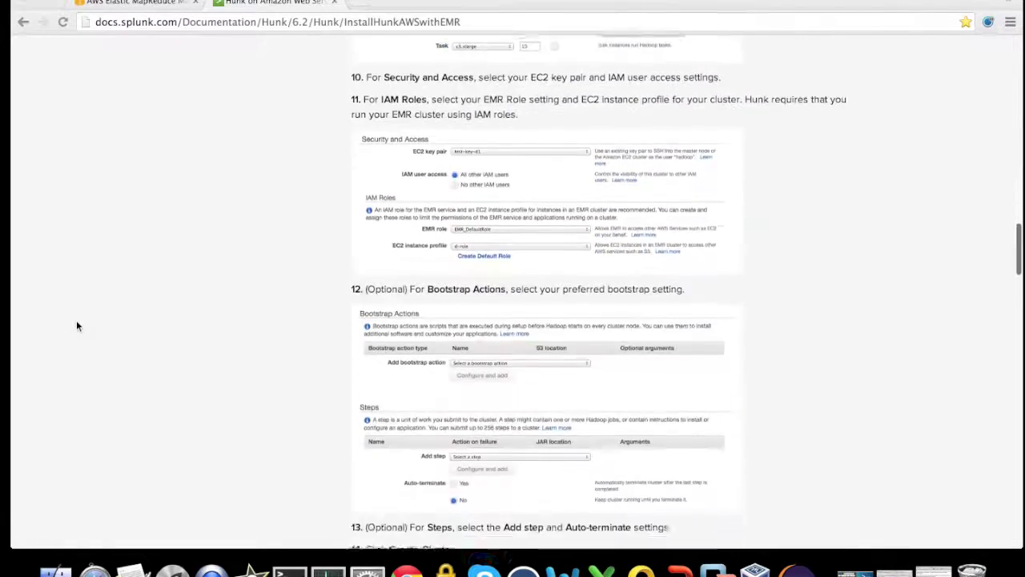
{"action": "scroll", "coordinate": [77, 325], "scroll_direction": "down", "scroll_amount": 7}
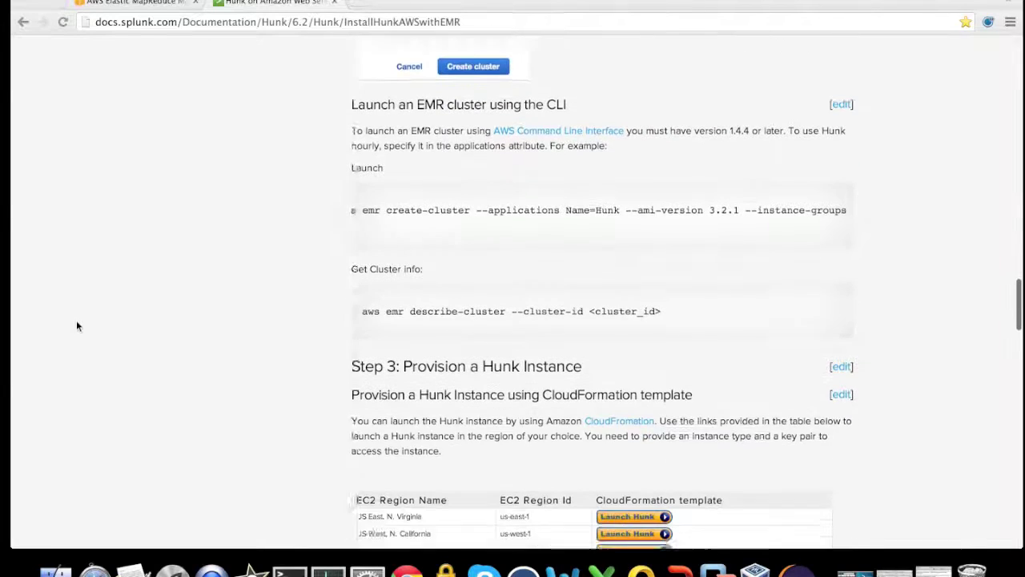
{"action": "scroll", "coordinate": [77, 325], "scroll_direction": "down", "scroll_amount": 2}
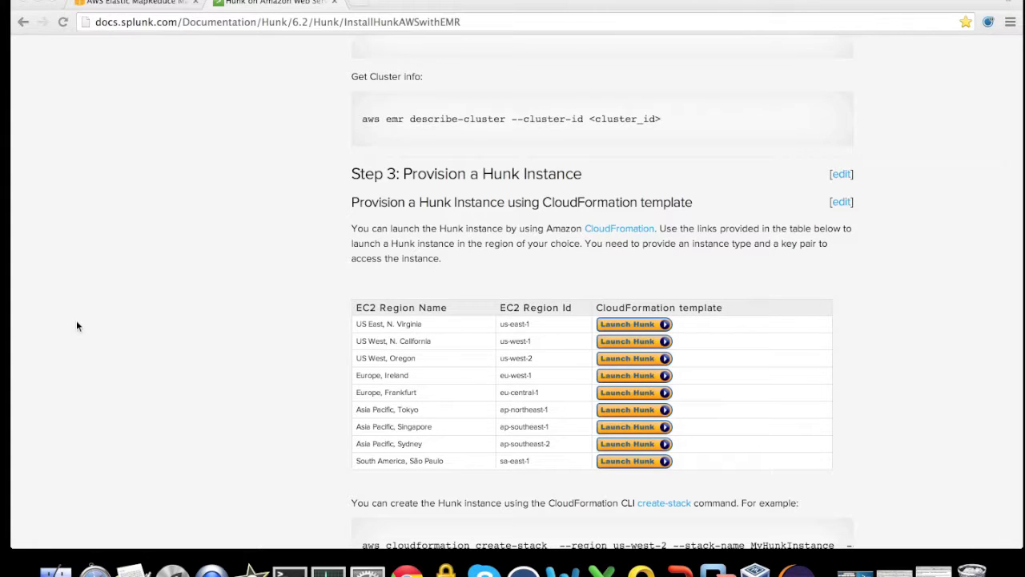
{"action": "scroll", "coordinate": [77, 325], "scroll_direction": "down", "scroll_amount": 7}
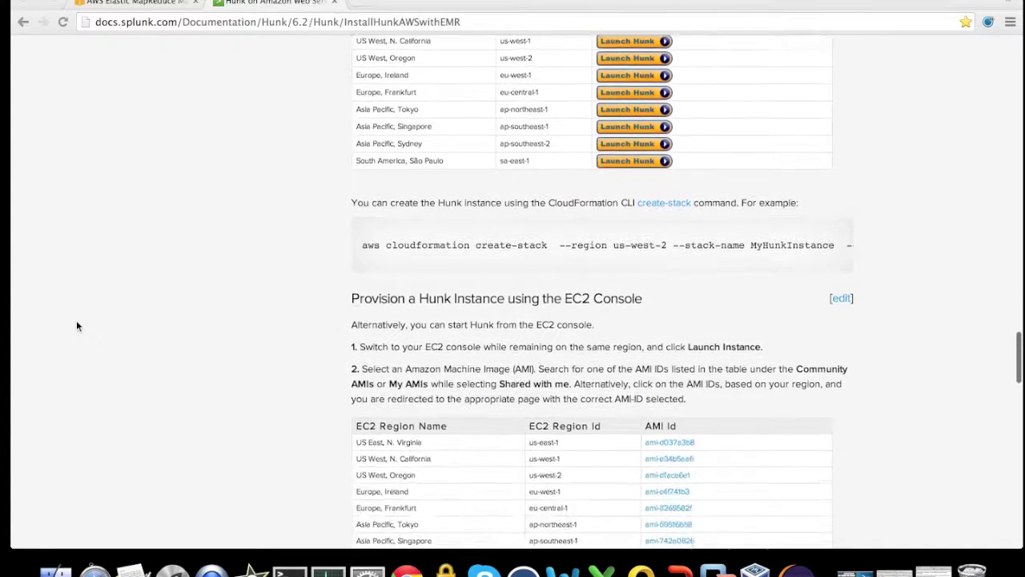
{"action": "scroll", "coordinate": [77, 325], "scroll_direction": "down", "scroll_amount": 1}
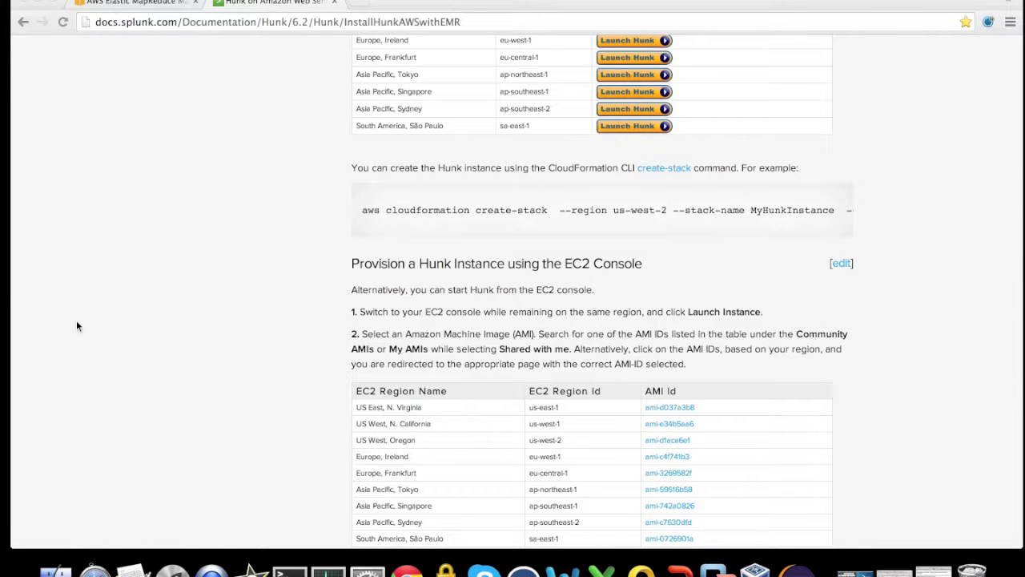
{"action": "scroll", "coordinate": [76, 326], "scroll_direction": "down", "scroll_amount": 11}
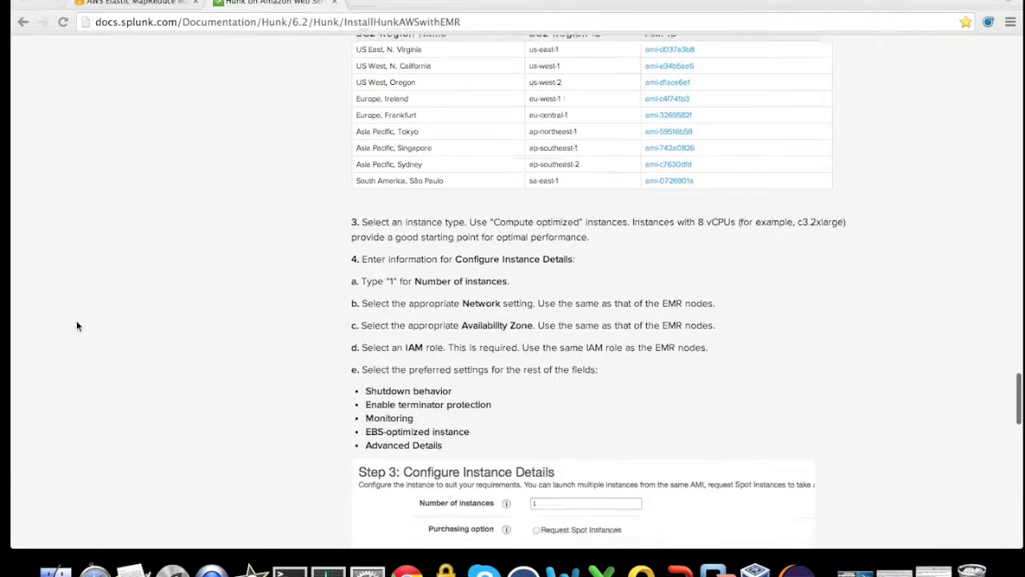
{"action": "scroll", "coordinate": [77, 326], "scroll_direction": "down", "scroll_amount": 11}
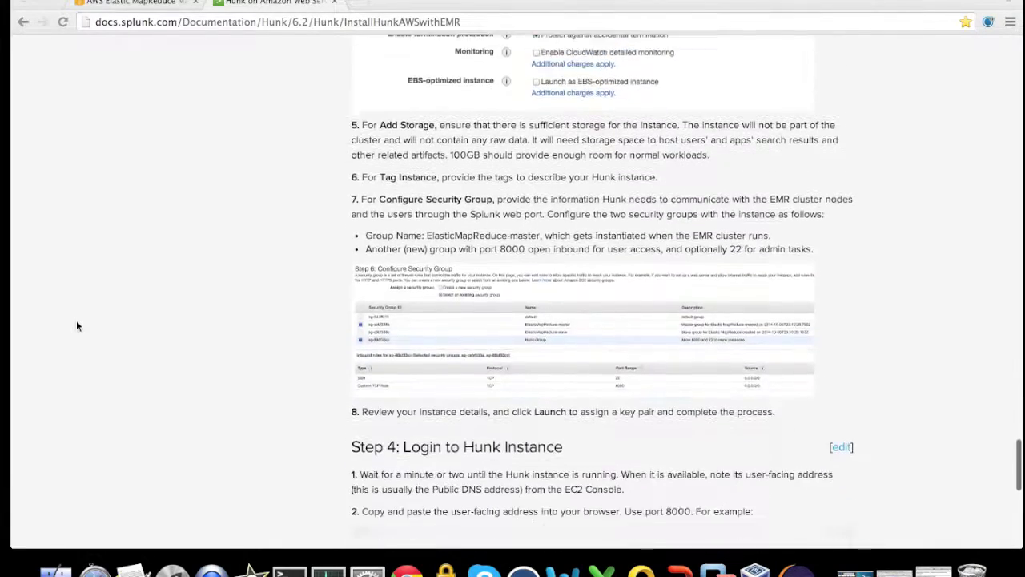
{"action": "scroll", "coordinate": [77, 325], "scroll_direction": "down", "scroll_amount": 2}
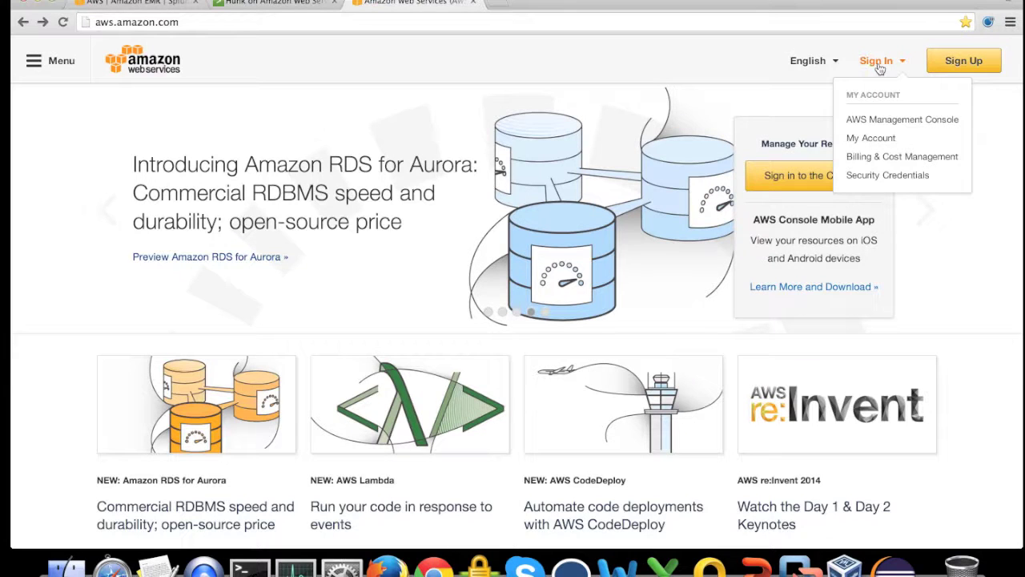
Open the AWS Management Console and view the contents of the data folder in the existing S3 bucket.
{"action": "left_click", "coordinate": [873, 123]}
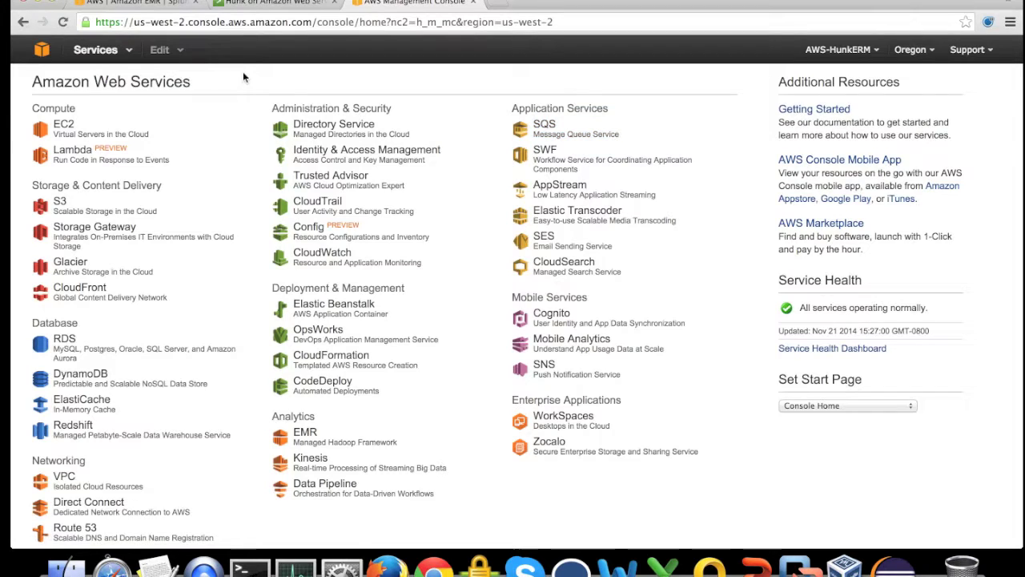
{"action": "left_click", "coordinate": [63, 206]}
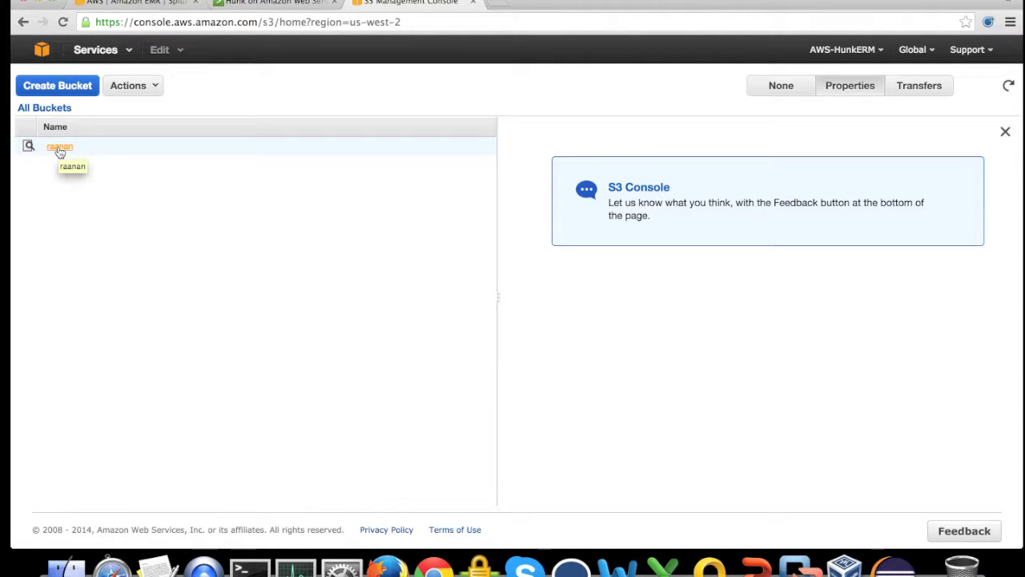
{"action": "left_click", "coordinate": [60, 149]}
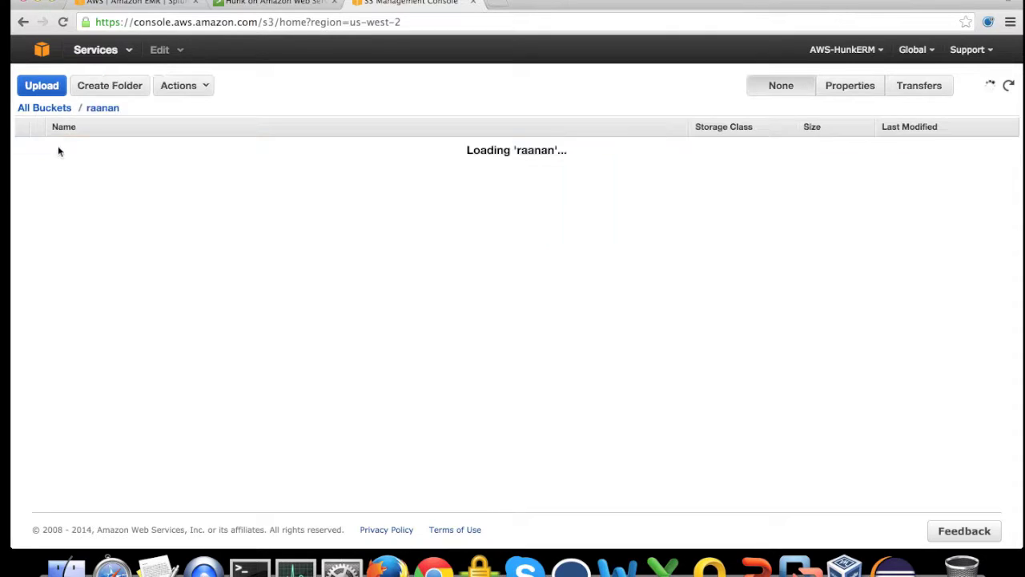
{"action": "left_click", "coordinate": [59, 148]}
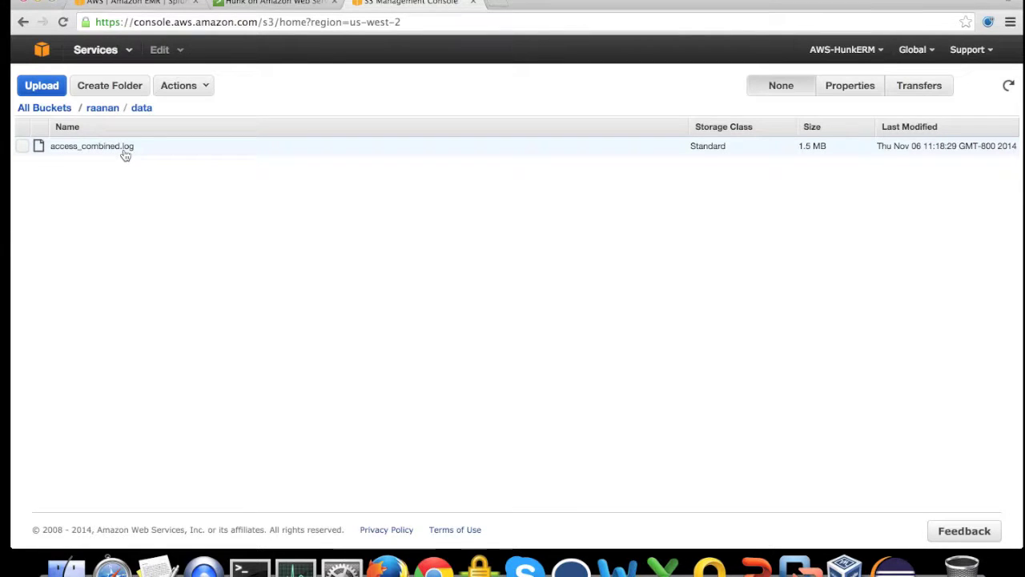
Go back to the console home, open the EMR service and start creating a new cluster.
{"action": "left_click", "coordinate": [42, 53]}
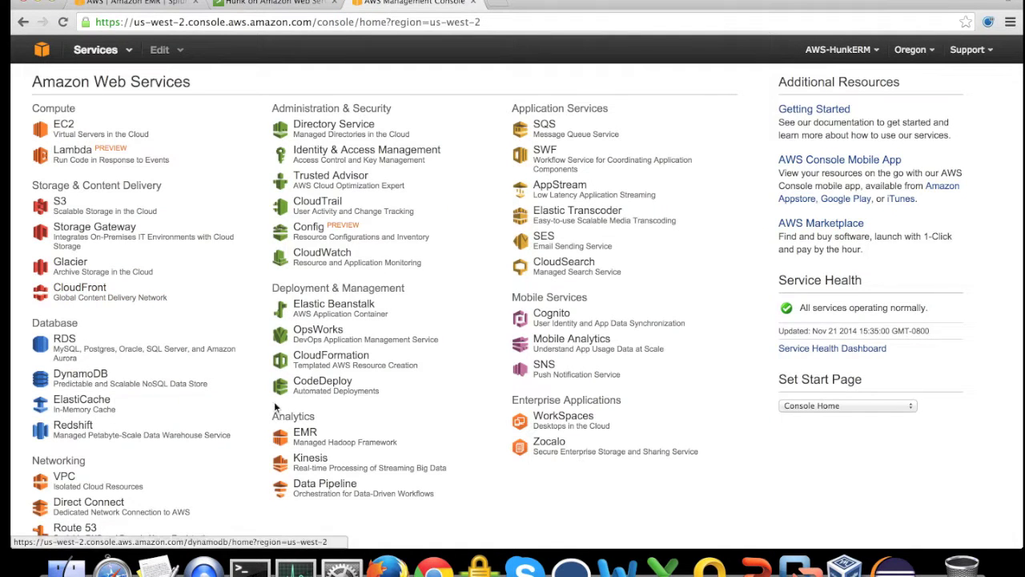
{"action": "left_click", "coordinate": [305, 433]}
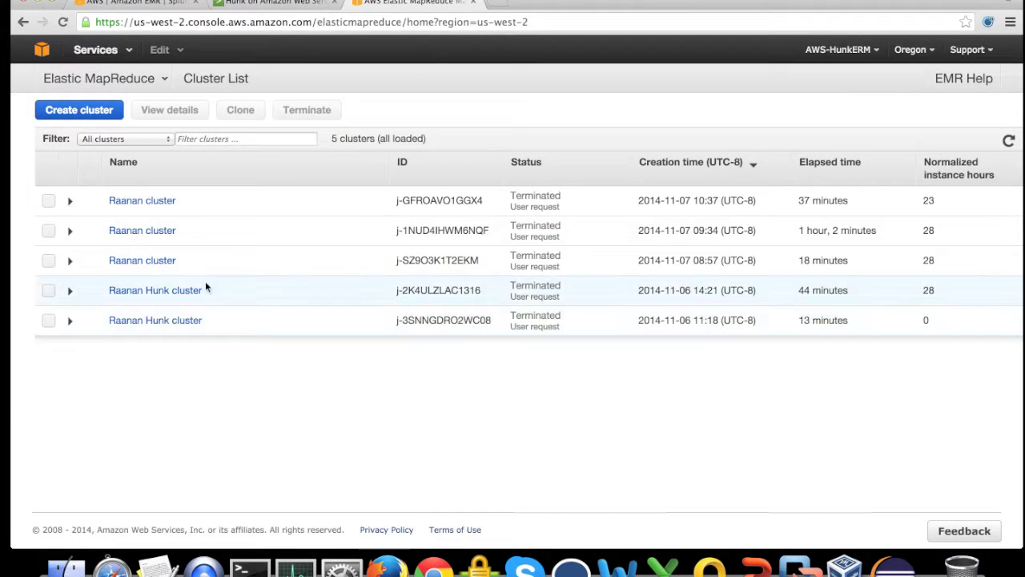
{"action": "left_click", "coordinate": [93, 116]}
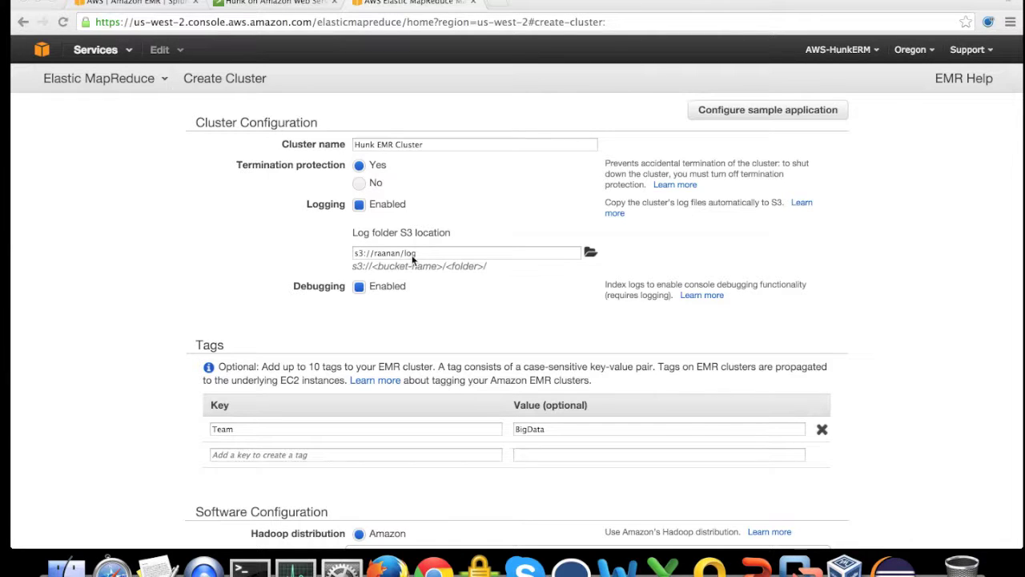
Check the AMI versions available for the Amazon Hadoop distribution and leave the selection at 3.3.1.
{"action": "scroll", "coordinate": [430, 300], "scroll_direction": "down", "scroll_amount": 3}
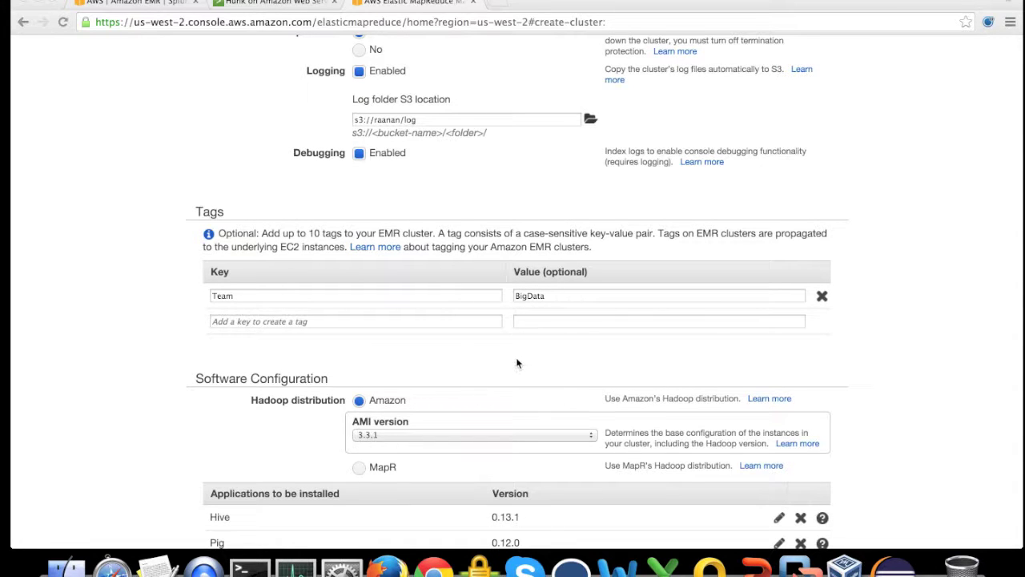
{"action": "scroll", "coordinate": [516, 367], "scroll_direction": "down", "scroll_amount": 4}
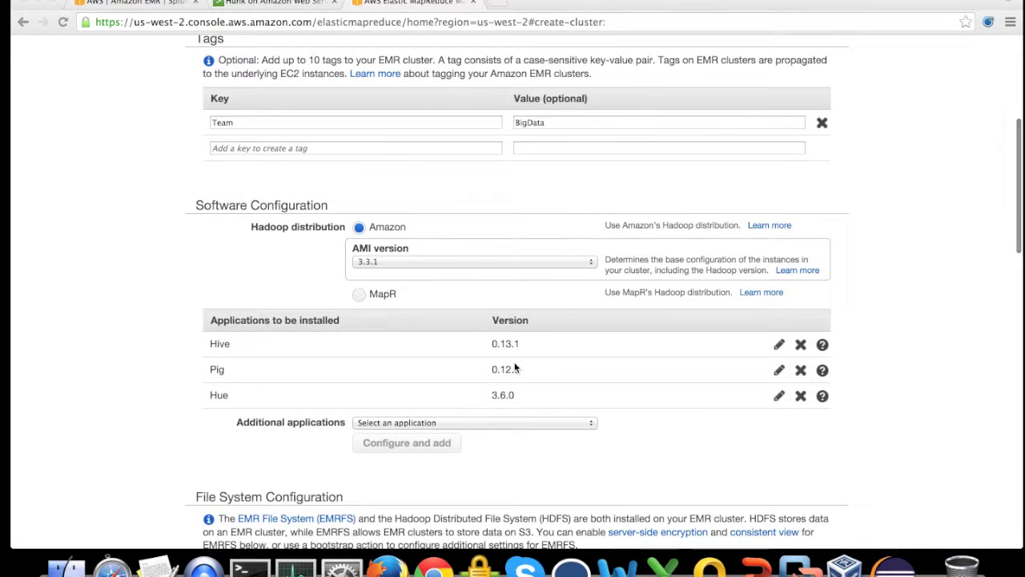
{"action": "left_click", "coordinate": [471, 266]}
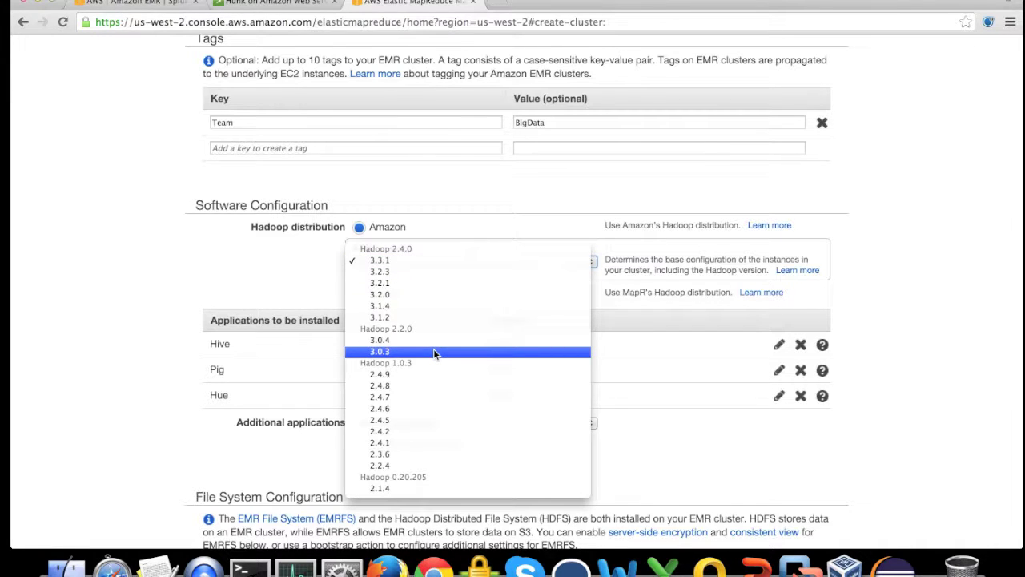
{"action": "left_click", "coordinate": [292, 248]}
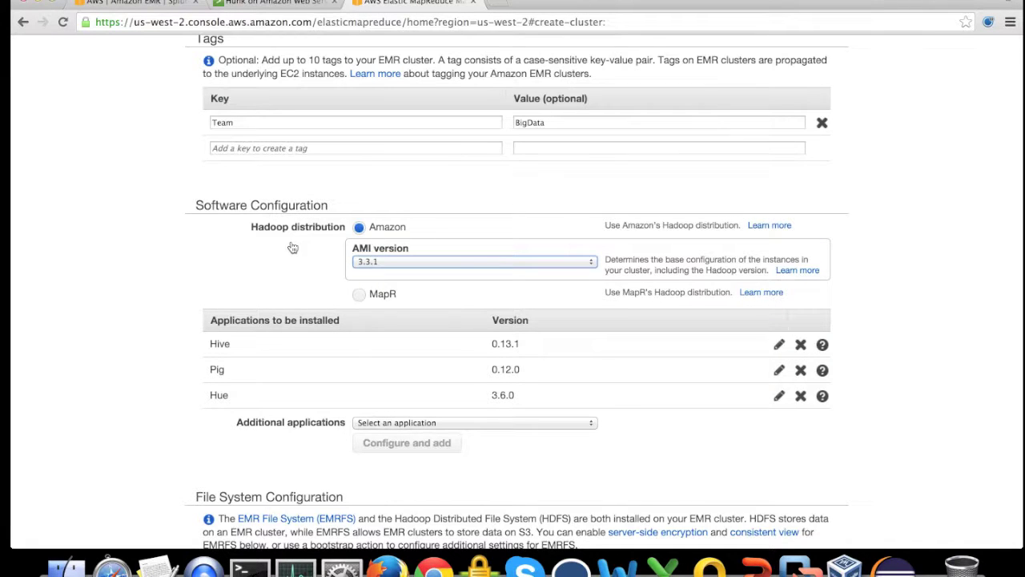
Add Hunk as an additional application for the cluster and enable it with hourly billing.
{"action": "scroll", "coordinate": [292, 247], "scroll_direction": "down", "scroll_amount": 2}
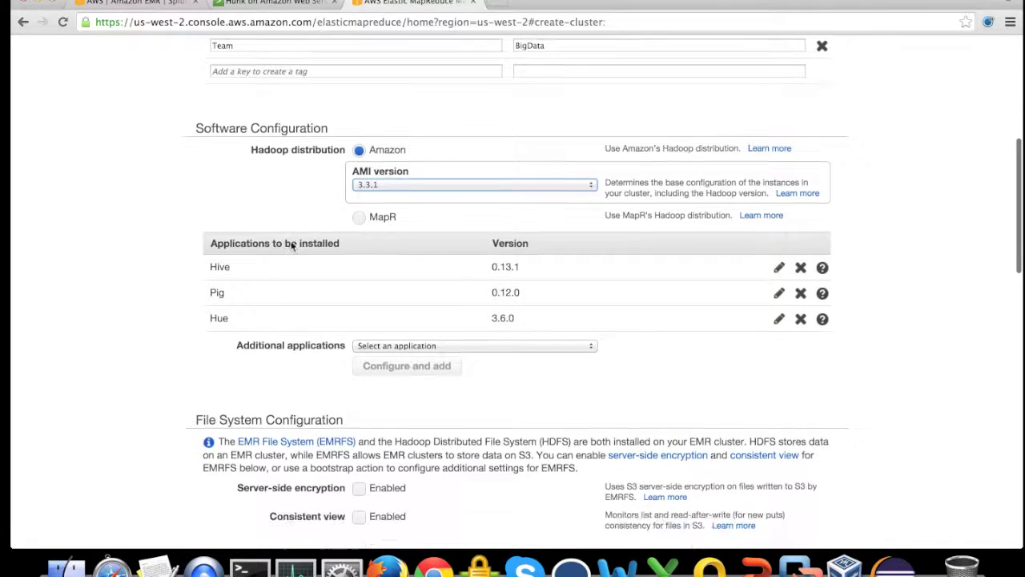
{"action": "left_click", "coordinate": [442, 346]}
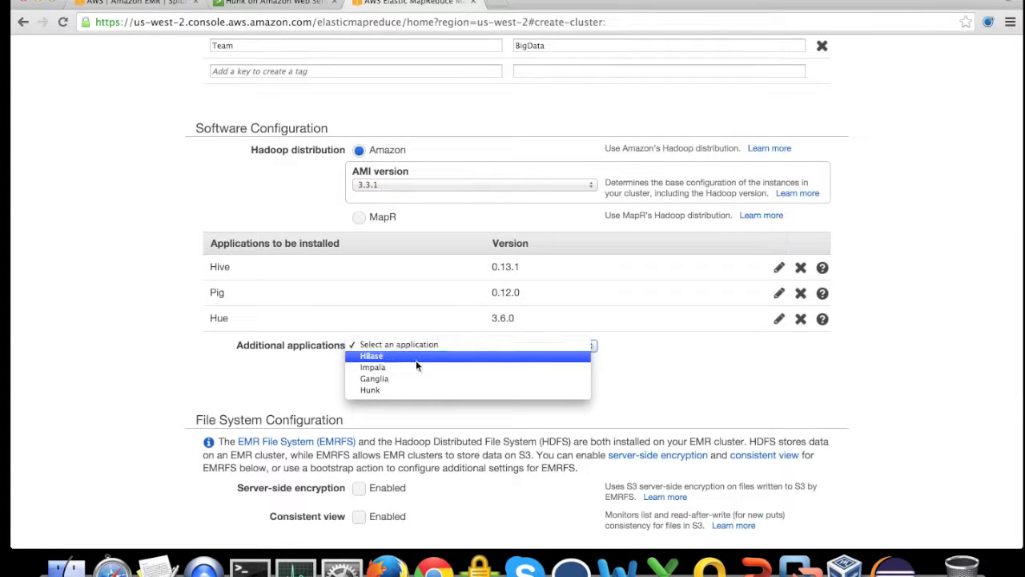
{"action": "left_click", "coordinate": [379, 391]}
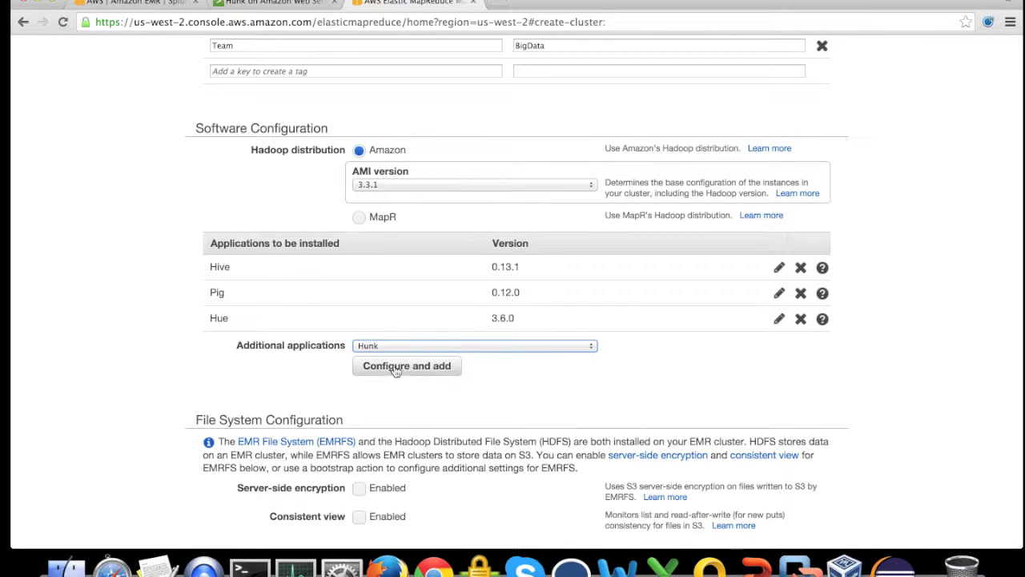
{"action": "left_click", "coordinate": [395, 370]}
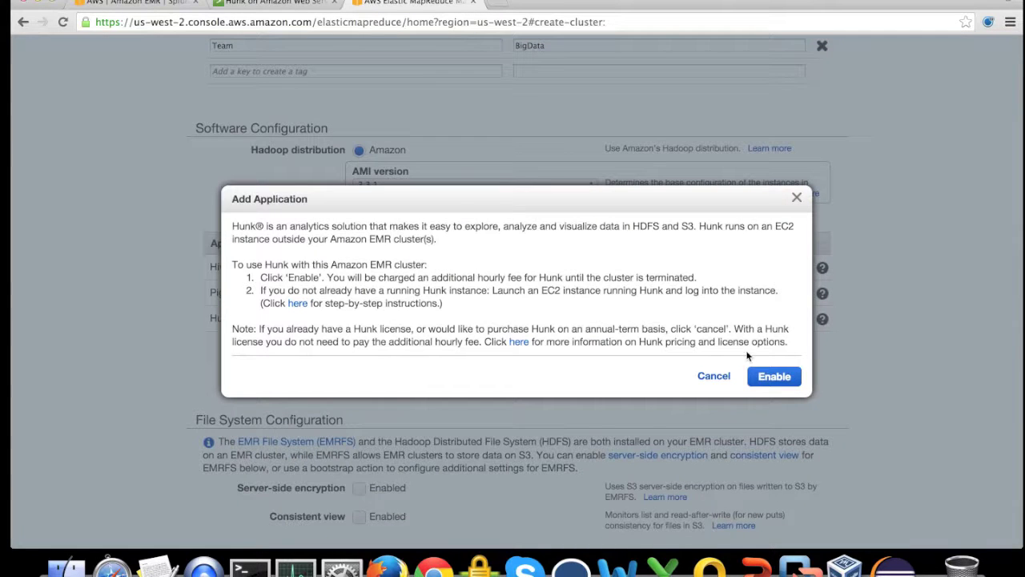
{"action": "left_click", "coordinate": [770, 377]}
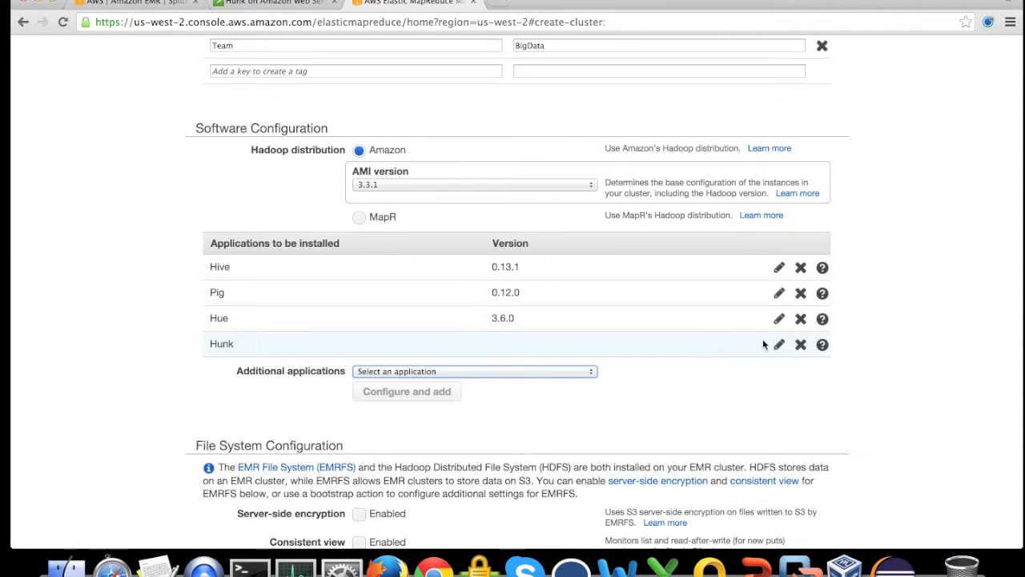
Remove Hue, Pig and Hive from the applications to be installed on the cluster.
{"action": "left_click", "coordinate": [801, 319]}
{"action": "left_click", "coordinate": [801, 293]}
{"action": "left_click", "coordinate": [801, 267]}
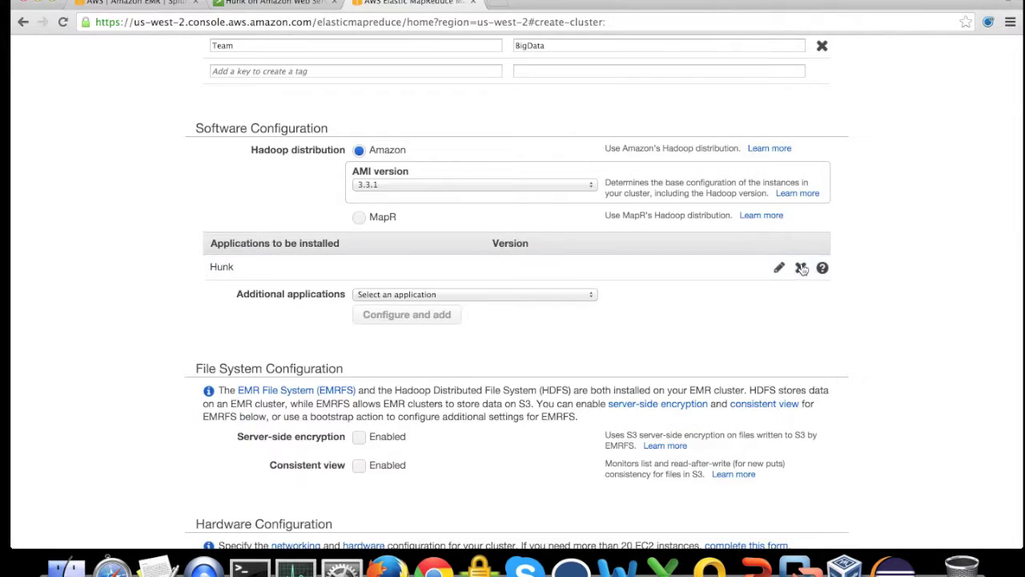
Choose c3.xlarge as the EC2 instance type for the core nodes in the hardware configuration.
{"action": "scroll", "coordinate": [918, 305], "scroll_direction": "down", "scroll_amount": 5}
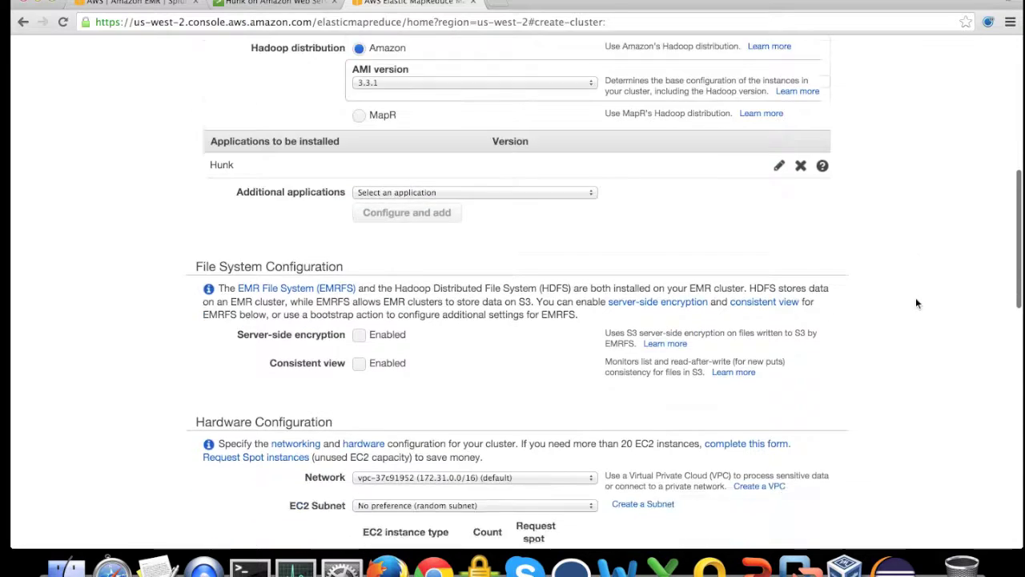
{"action": "scroll", "coordinate": [917, 302], "scroll_direction": "down", "scroll_amount": 5}
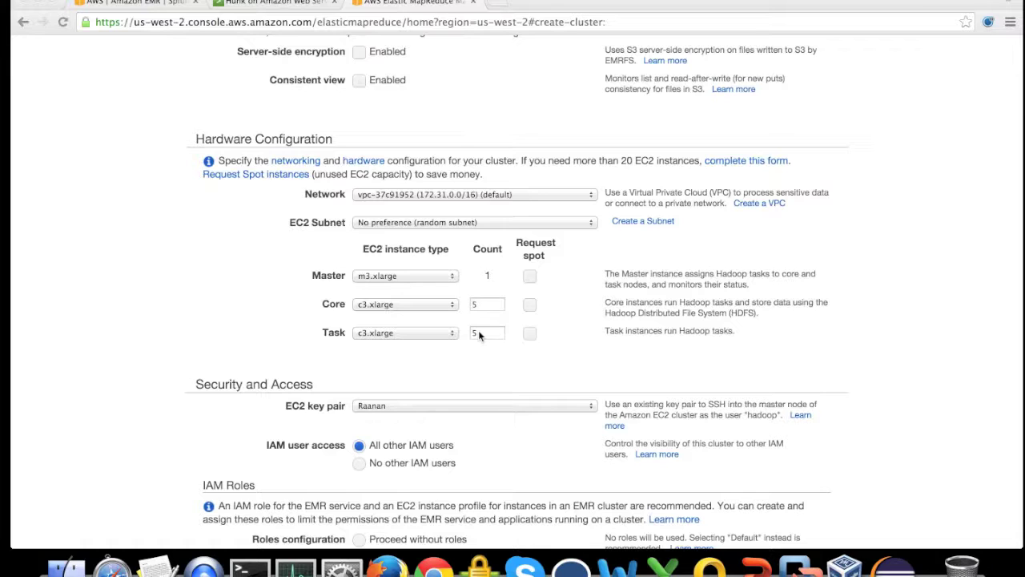
{"action": "left_click", "coordinate": [440, 306]}
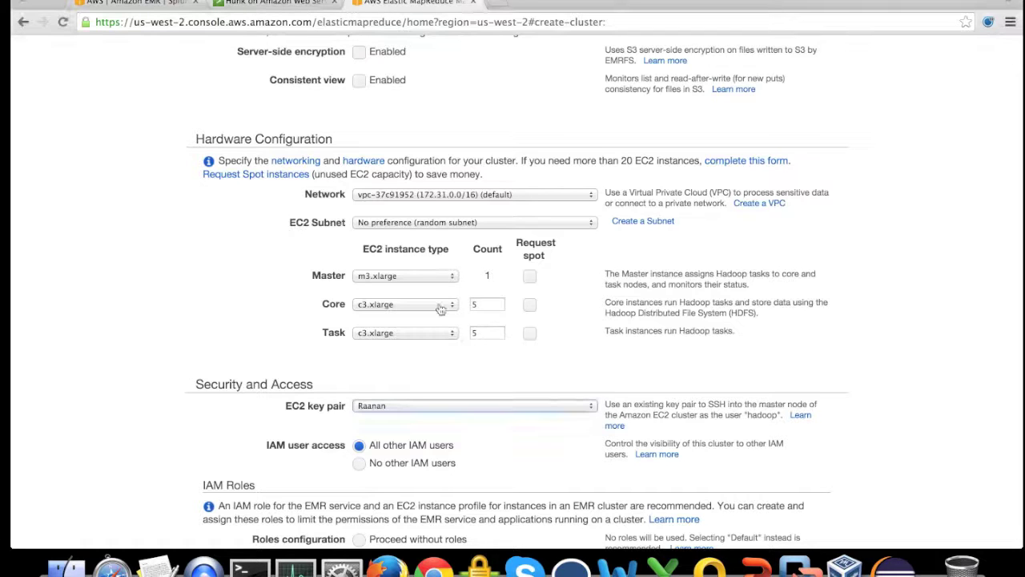
{"action": "left_click", "coordinate": [440, 306]}
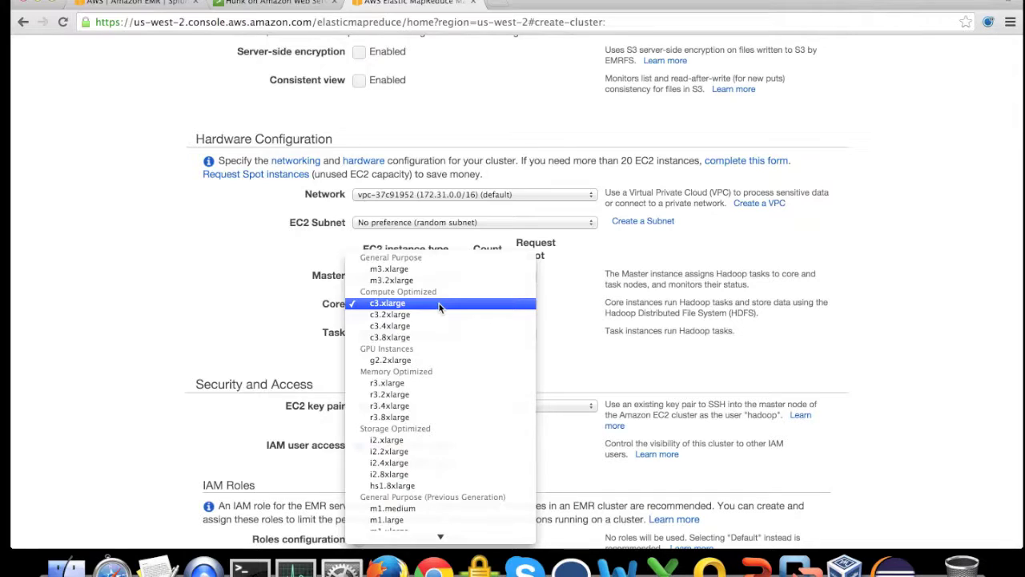
{"action": "left_click", "coordinate": [376, 305]}
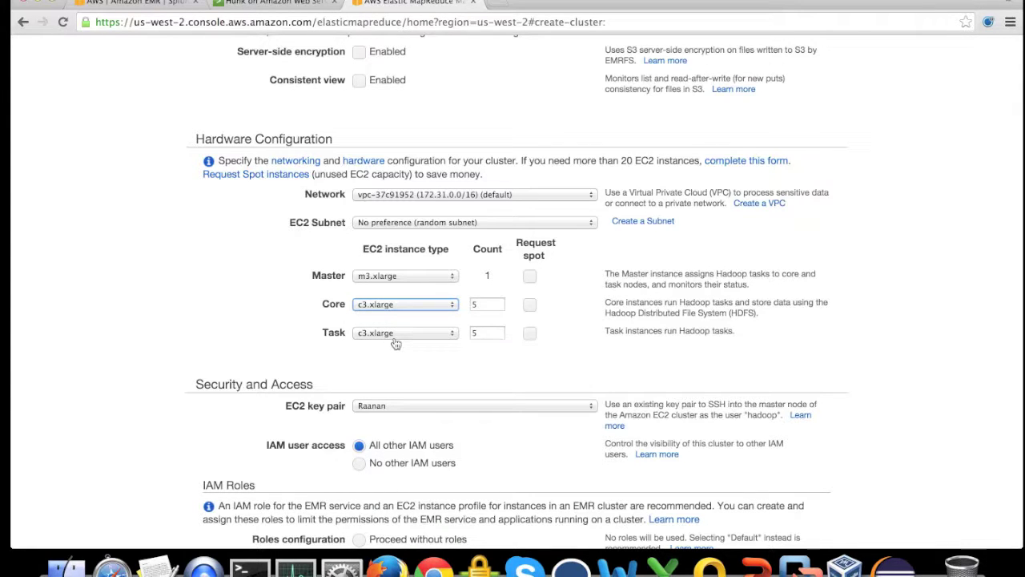
{"action": "scroll", "coordinate": [396, 343], "scroll_direction": "down", "scroll_amount": 3}
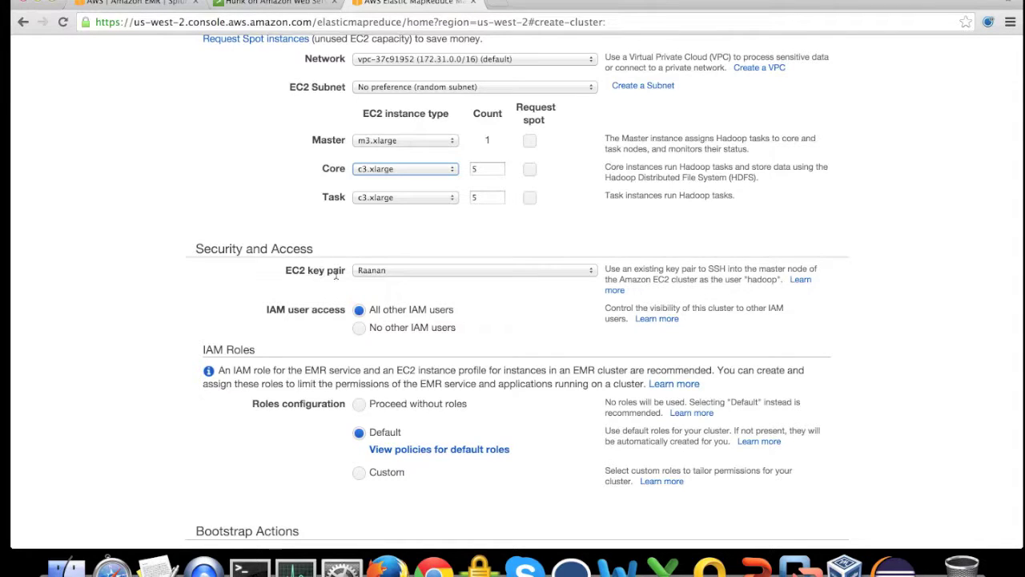
Choose the existing EC2 key pair, keep the default IAM roles and create the cluster.
{"action": "left_click", "coordinate": [401, 275]}
{"action": "left_click", "coordinate": [401, 272]}
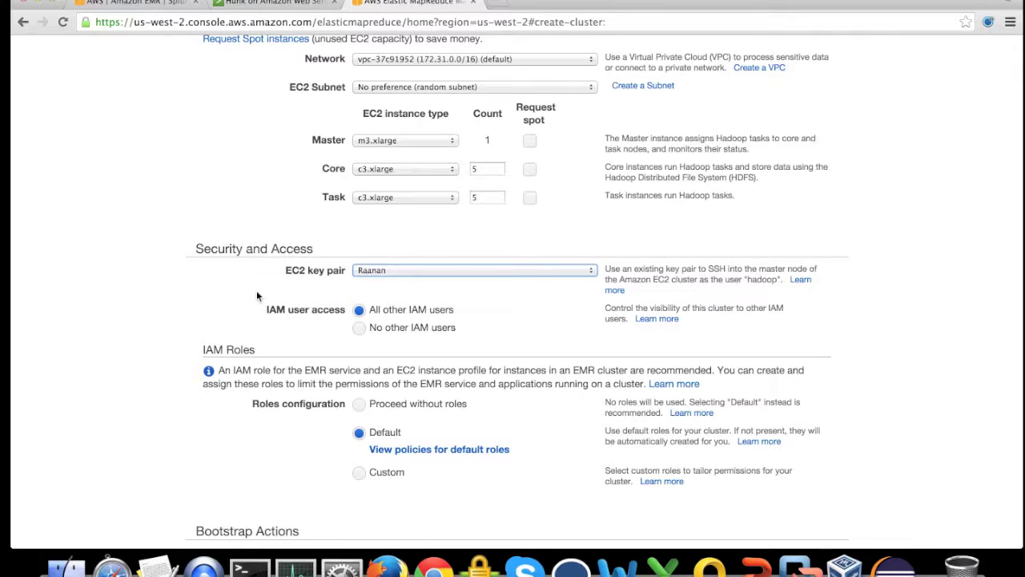
{"action": "scroll", "coordinate": [256, 295], "scroll_direction": "down", "scroll_amount": 4}
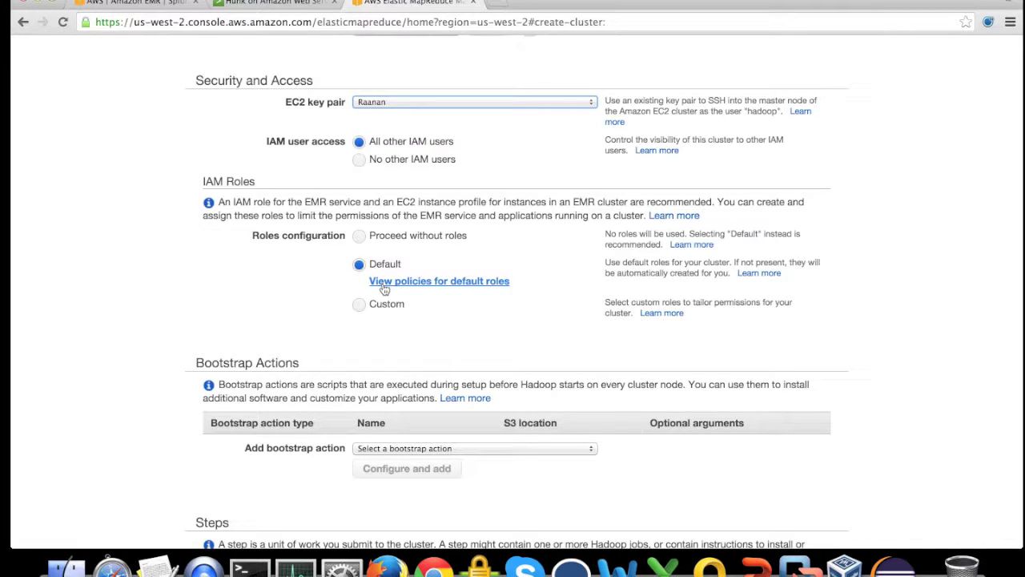
{"action": "scroll", "coordinate": [709, 448], "scroll_direction": "down", "scroll_amount": 5}
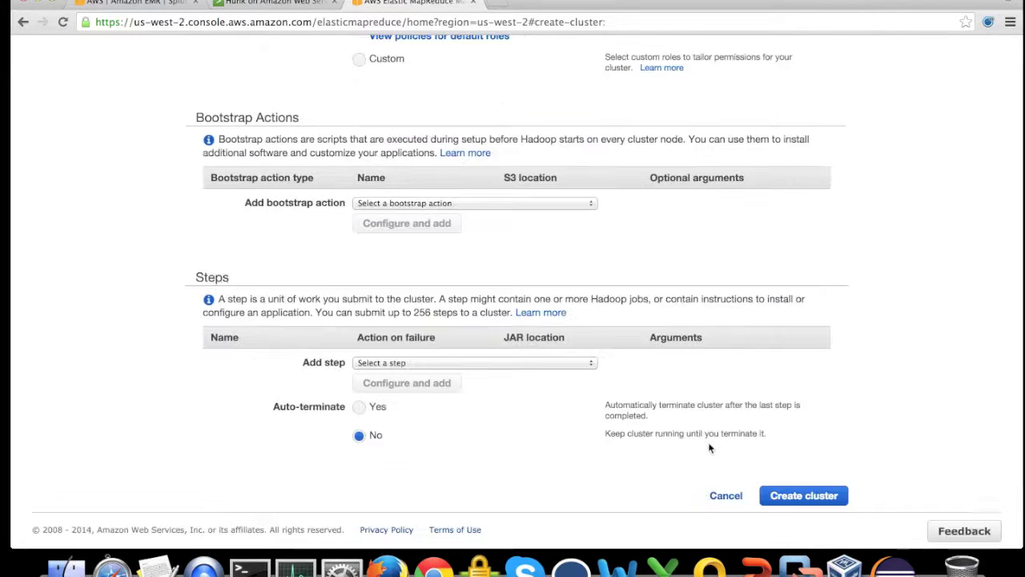
{"action": "left_click", "coordinate": [801, 497]}
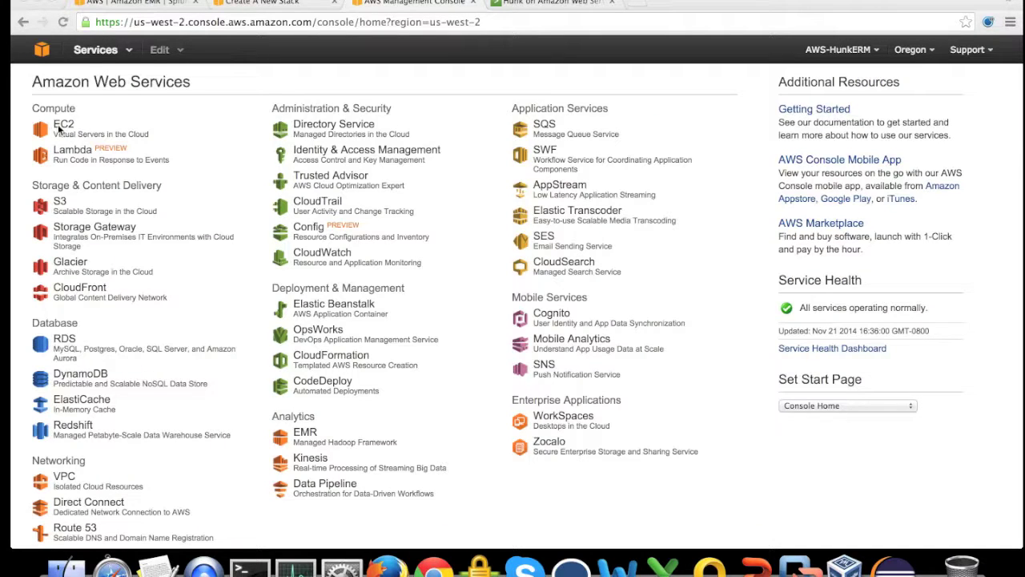
Open the EC2 instance launch wizard and look up the Hunk AMI IDs per region in the Splunk documentation.
{"action": "left_click", "coordinate": [58, 128]}
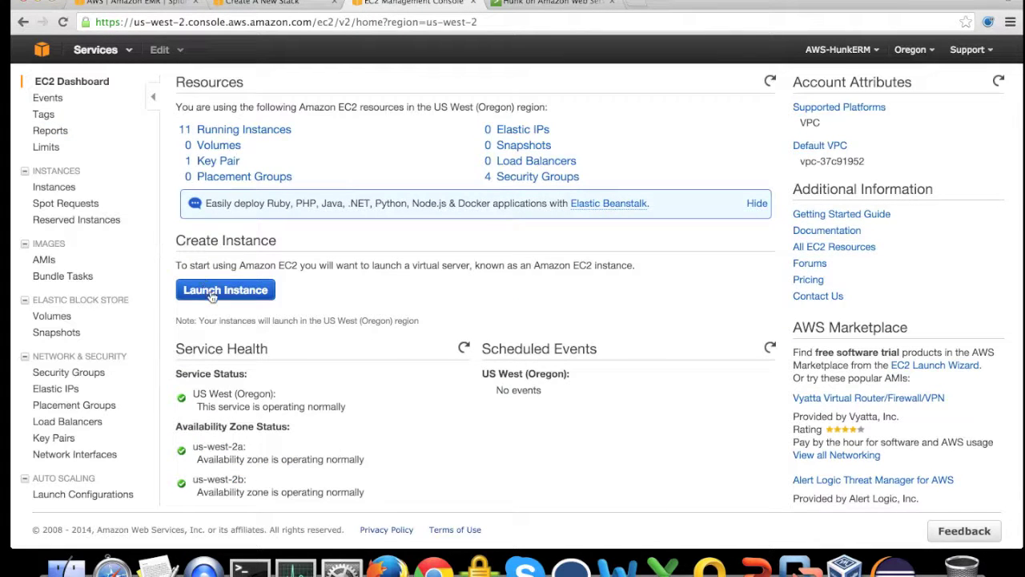
{"action": "left_click", "coordinate": [212, 293]}
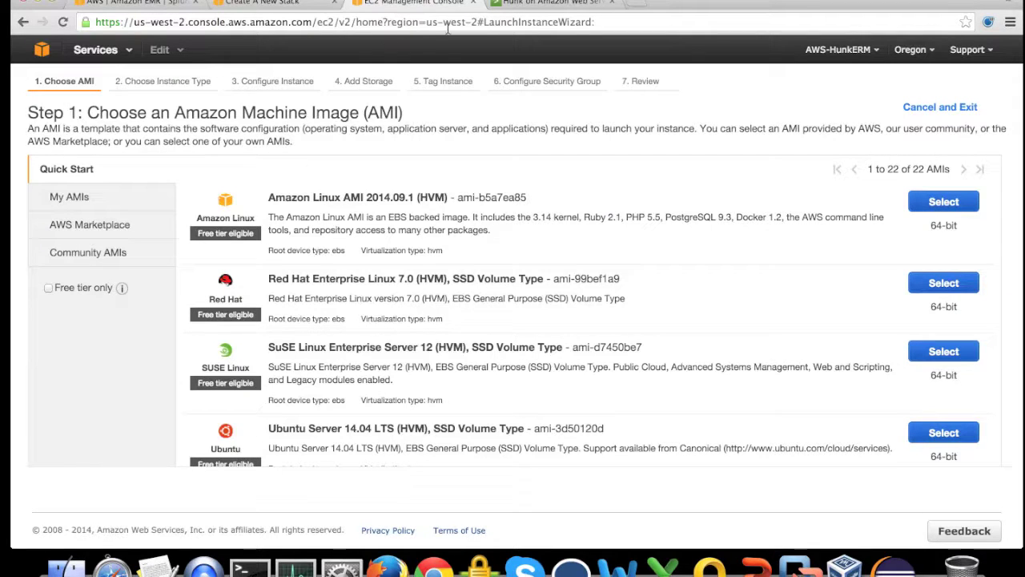
{"action": "left_click", "coordinate": [509, 4]}
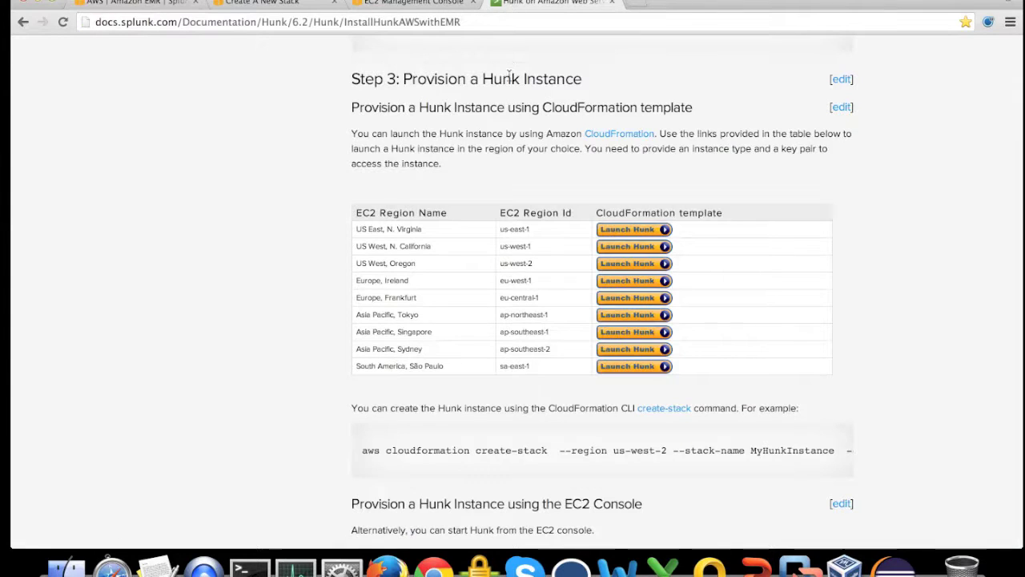
{"action": "scroll", "coordinate": [293, 200], "scroll_direction": "down", "scroll_amount": 5}
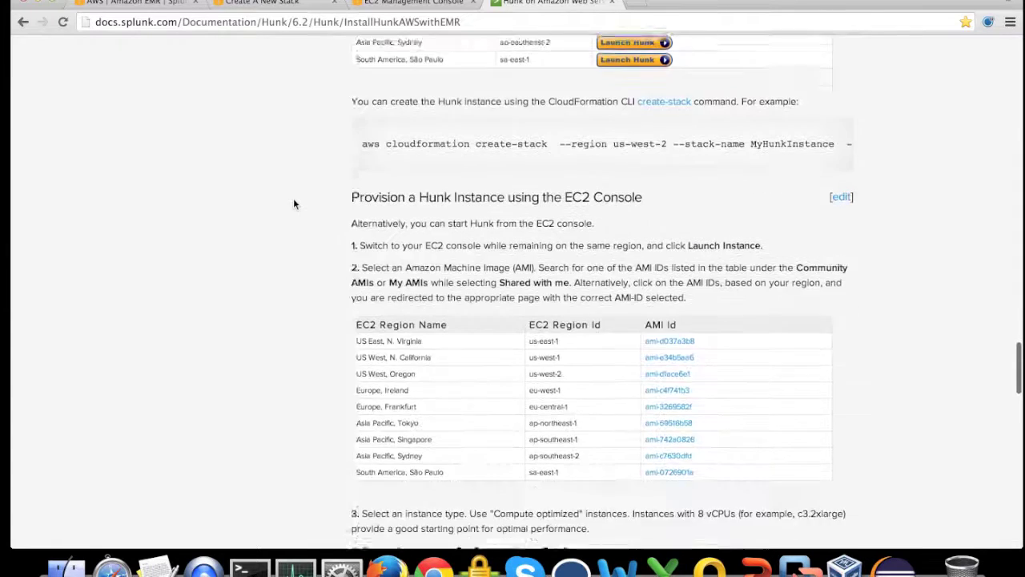
{"action": "scroll", "coordinate": [294, 200], "scroll_direction": "down", "scroll_amount": 1}
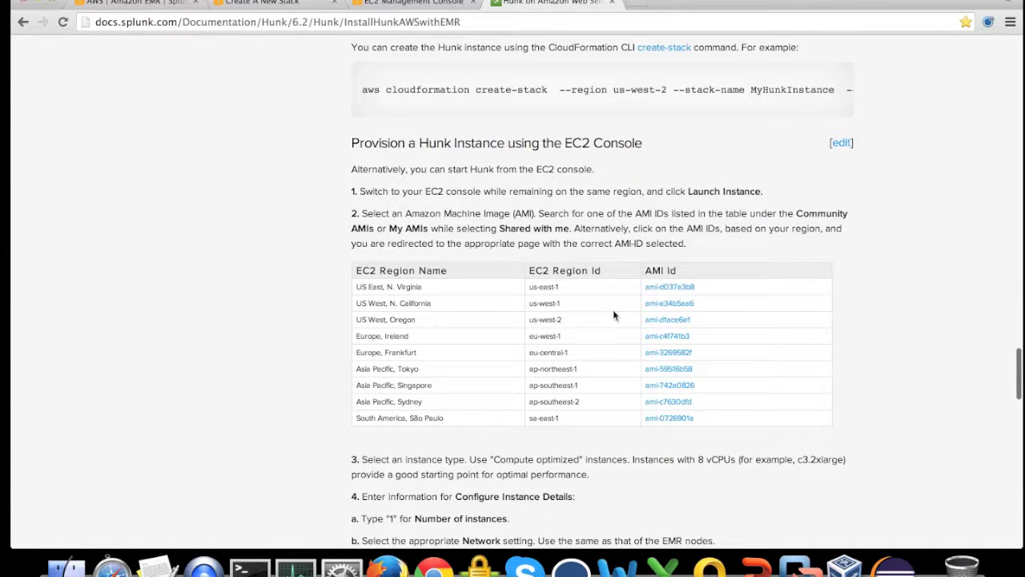
{"action": "scroll", "coordinate": [255, 231], "scroll_direction": "up", "scroll_amount": 20}
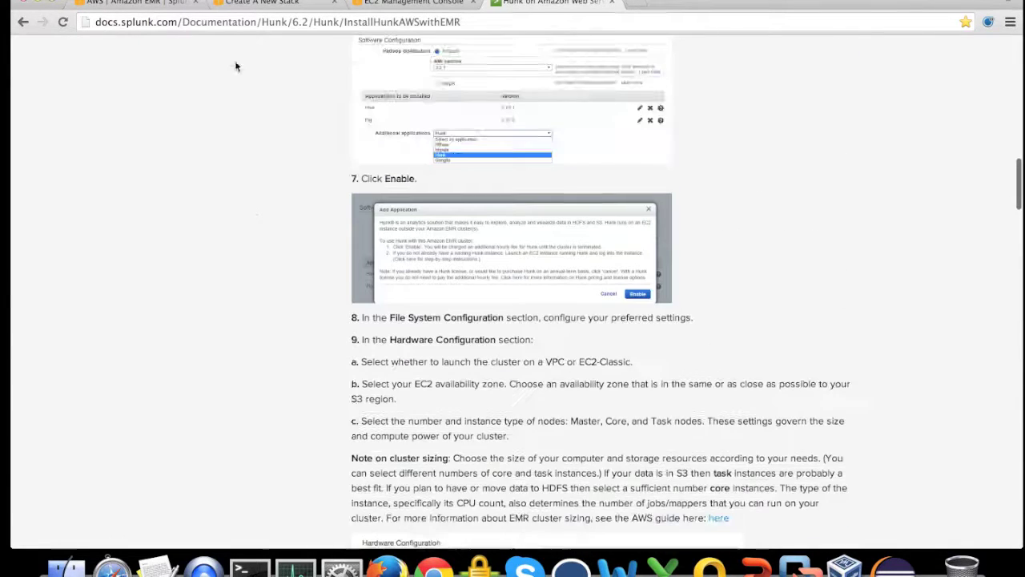
{"action": "left_click", "coordinate": [376, 4]}
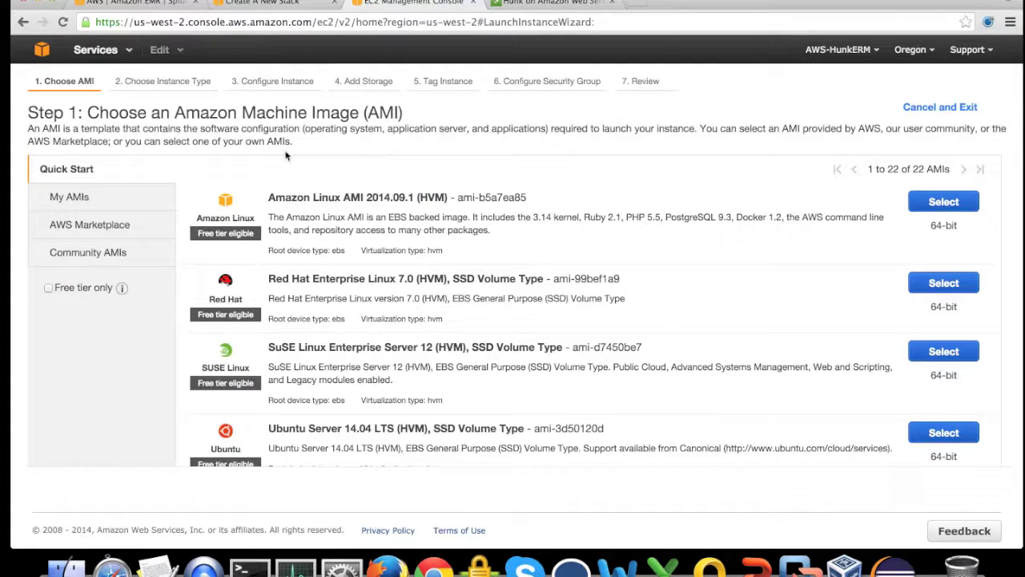
{"action": "left_click", "coordinate": [43, 50]}
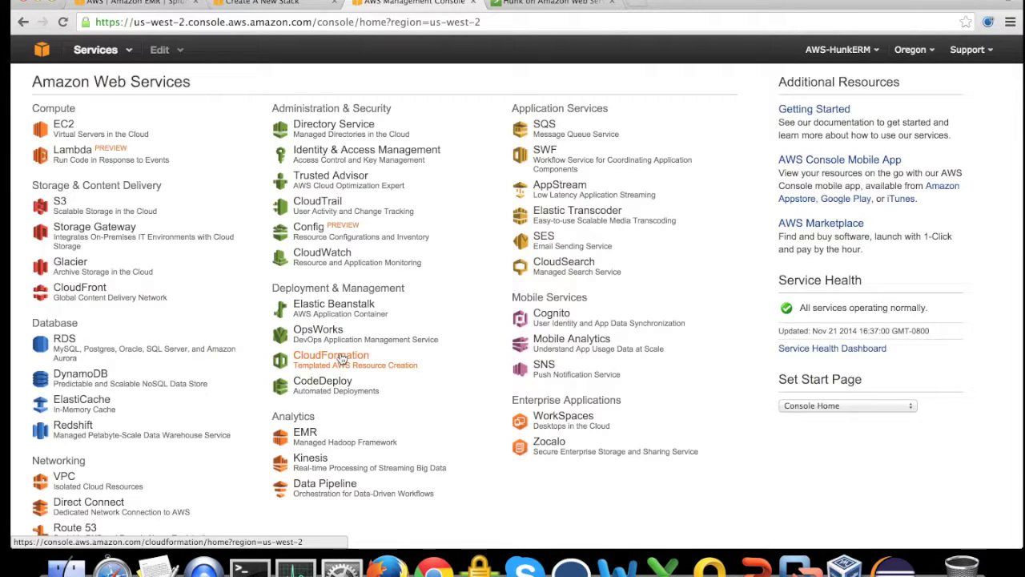
Launch Hunk from the documentation's CloudFormation template for US West, Oregon, accepting the Hunk-EMR-Hourly stack name and template URL.
{"action": "key", "text": "ctrl+Tab"}
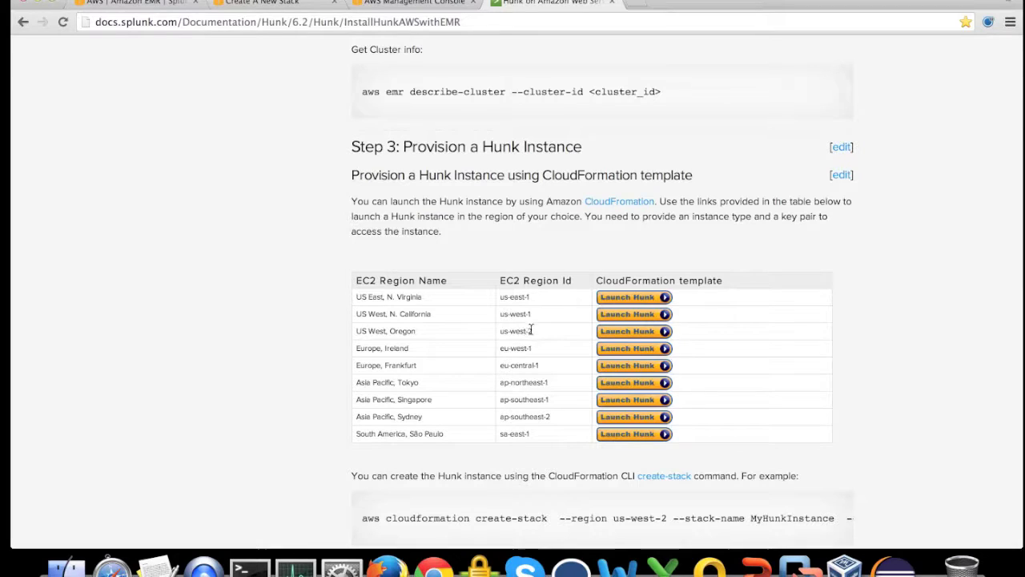
{"action": "left_click", "coordinate": [627, 332]}
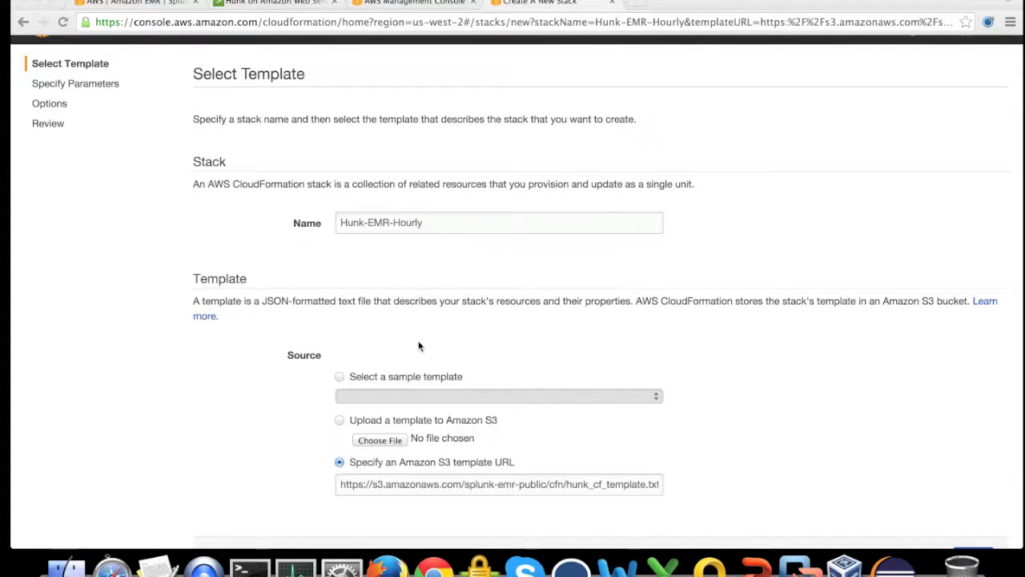
{"action": "scroll", "coordinate": [418, 346], "scroll_direction": "down", "scroll_amount": 3}
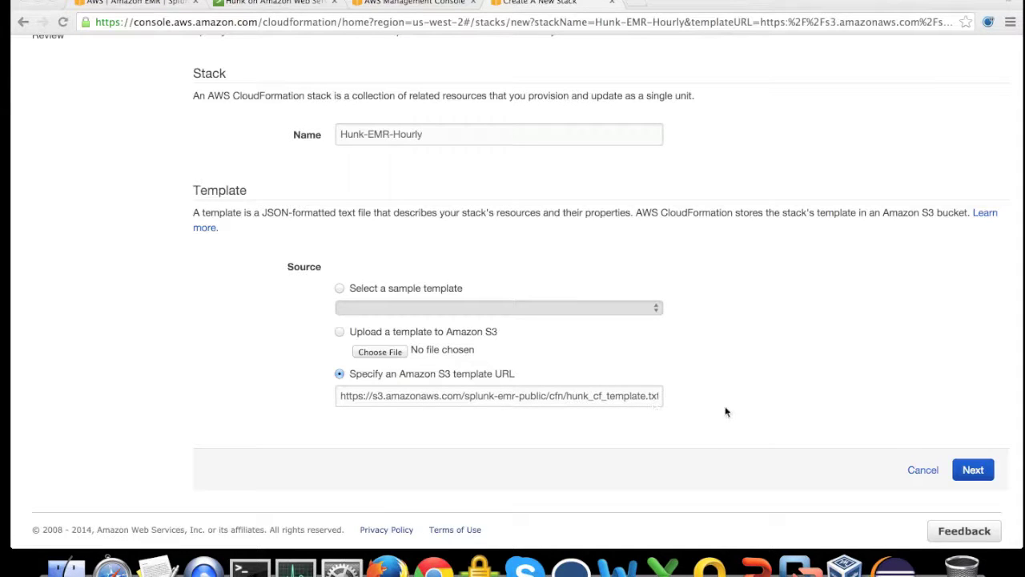
{"action": "left_click", "coordinate": [974, 470]}
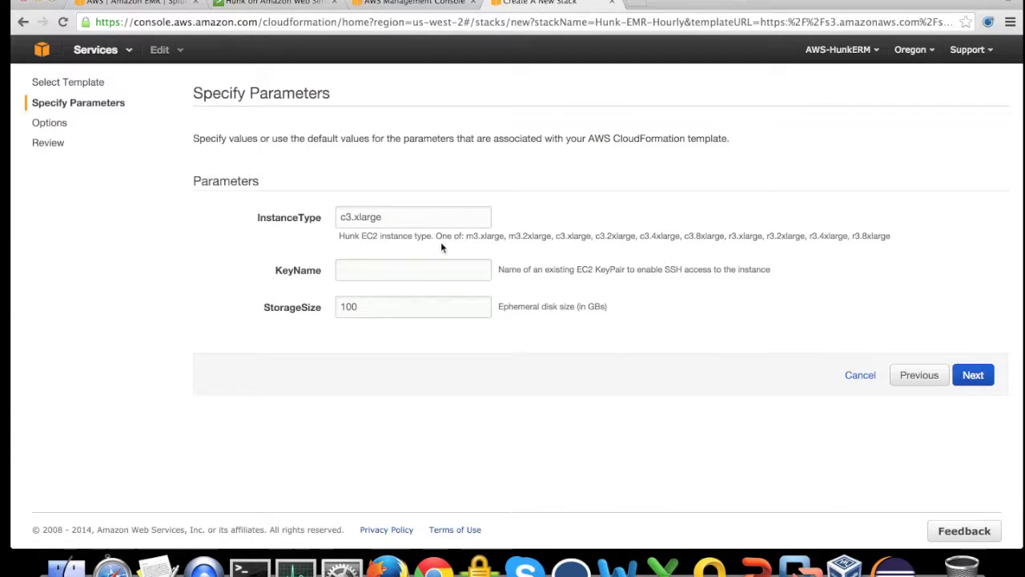
Set the stack's InstanceType to c3.2xlarge, enter the existing key pair's name as KeyName and continue with 100 GB storage.
{"action": "left_click", "coordinate": [355, 217]}
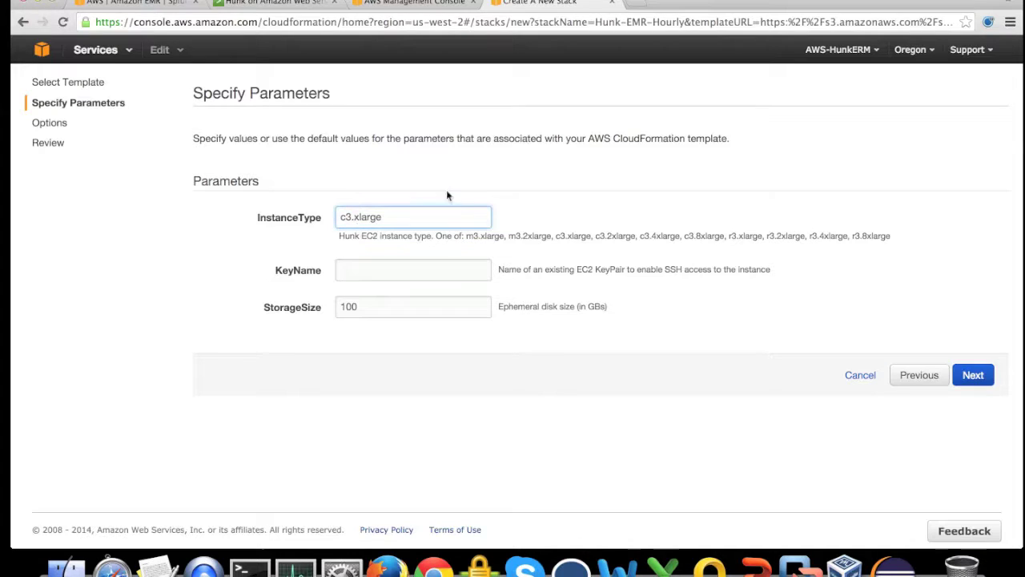
{"action": "type", "text": "2"}
{"action": "left_click", "coordinate": [398, 269]}
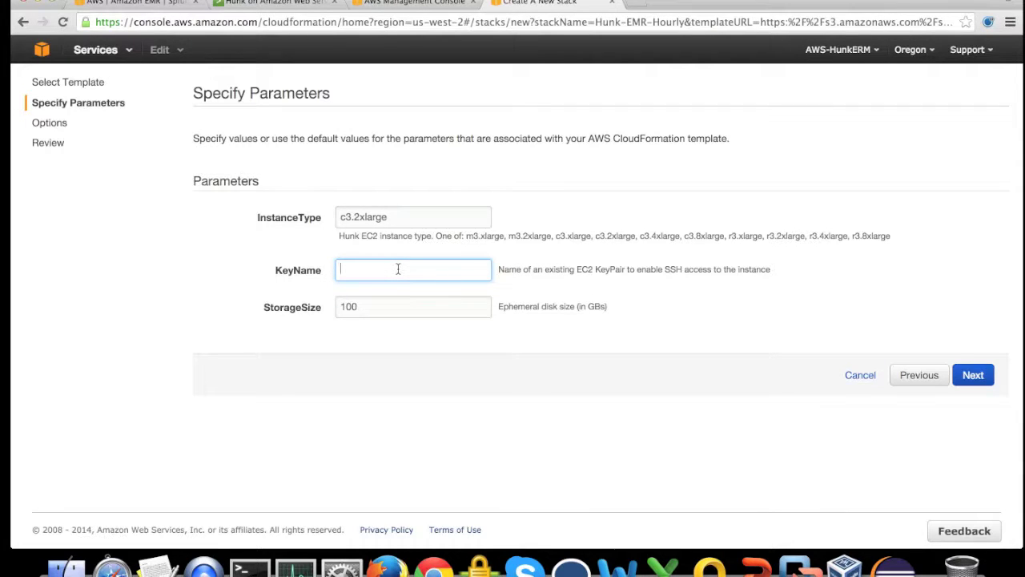
{"action": "type", "text": "Raaa"}
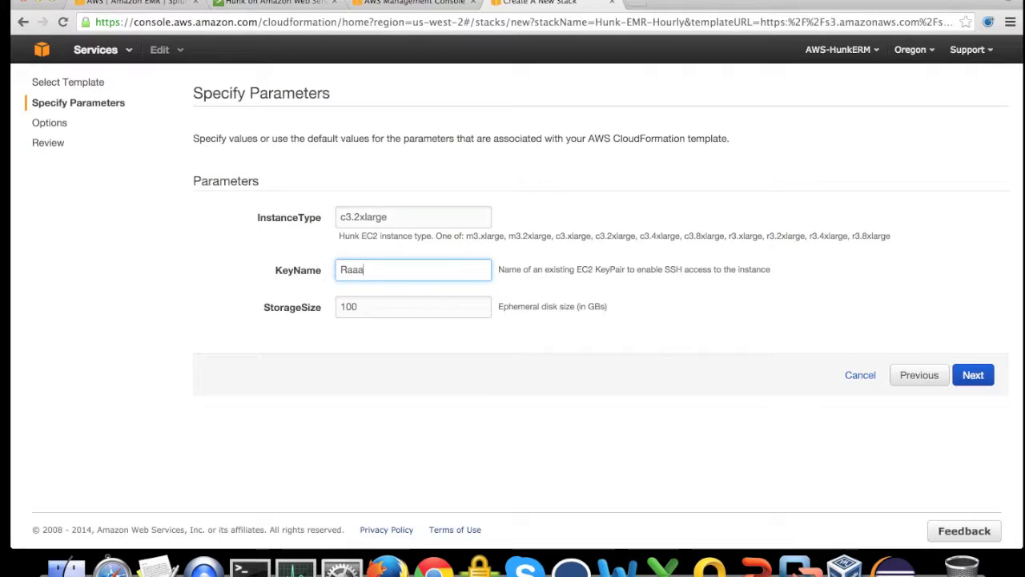
{"action": "key", "text": "BackSpace"}
{"action": "type", "text": "nan"}
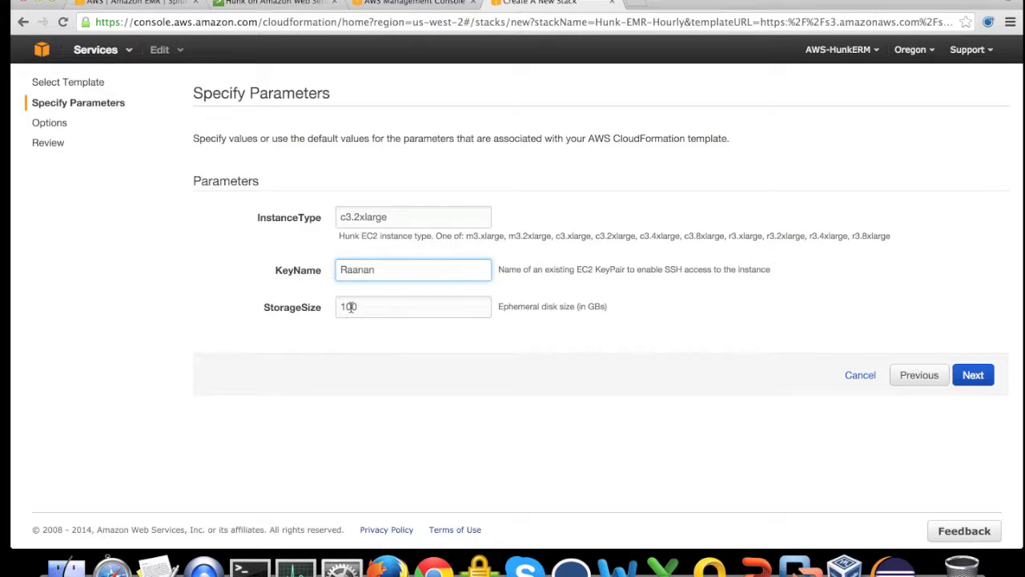
{"action": "left_click", "coordinate": [973, 374]}
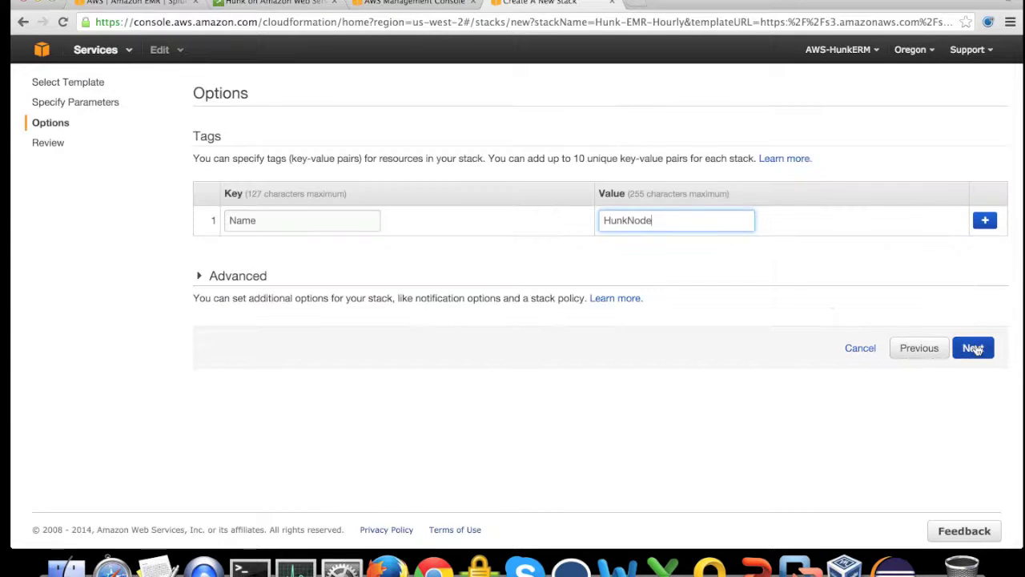
Accept the stack tag Name with the value HunkNode, review the settings and create the stack.
{"action": "left_click", "coordinate": [975, 348]}
{"action": "scroll", "coordinate": [818, 292], "scroll_direction": "down", "scroll_amount": 2}
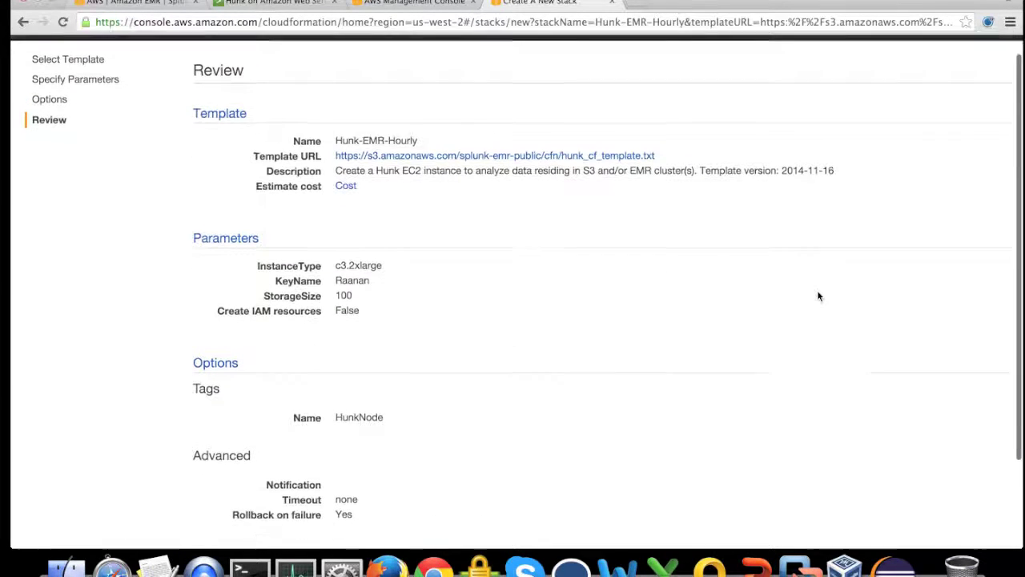
{"action": "scroll", "coordinate": [818, 297], "scroll_direction": "down", "scroll_amount": 2}
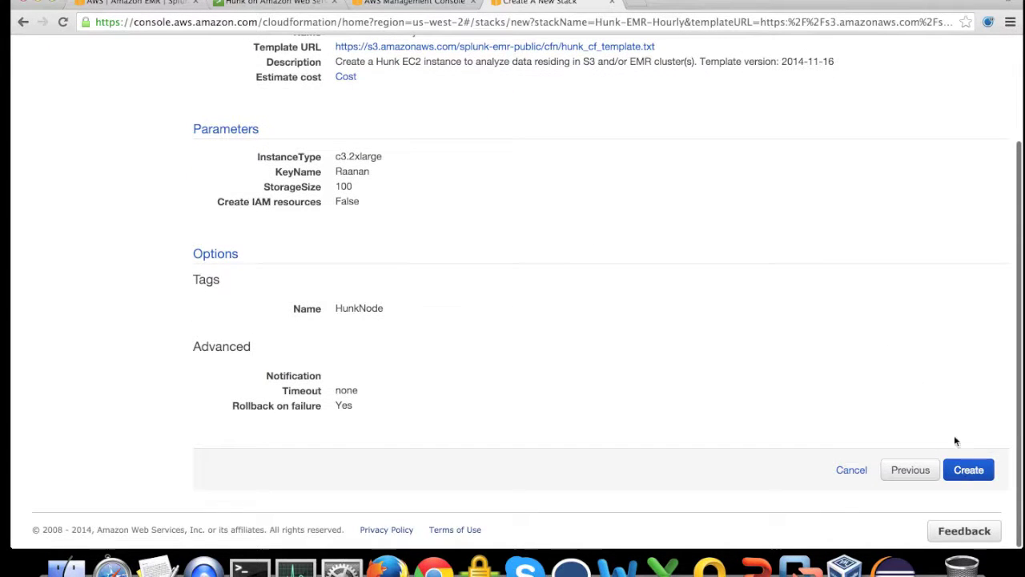
{"action": "left_click", "coordinate": [969, 470]}
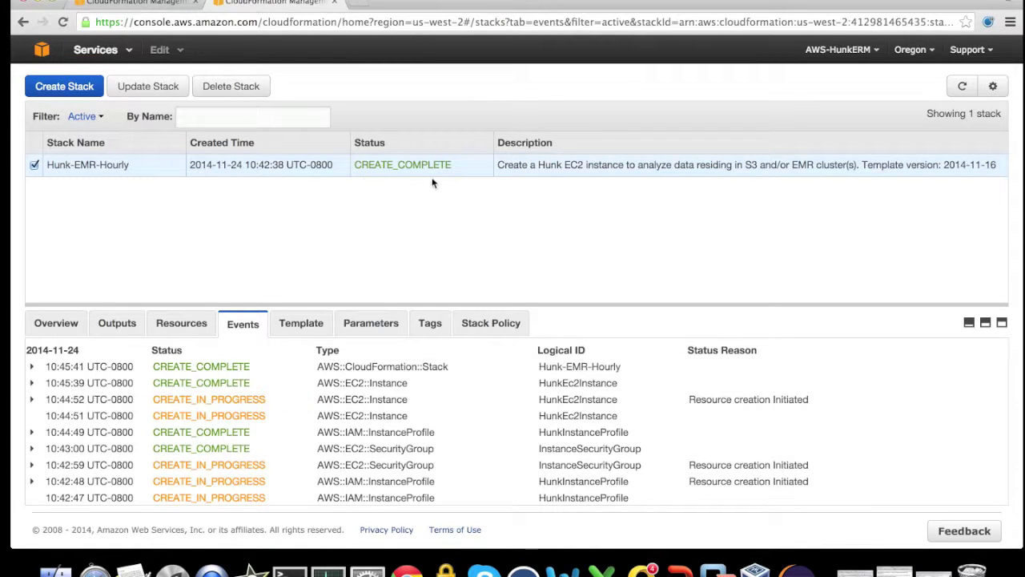
Copy the default Hunk password from the Hunk-EMR-Hourly stack's outputs and open the HunkURL.
{"action": "left_click", "coordinate": [123, 329]}
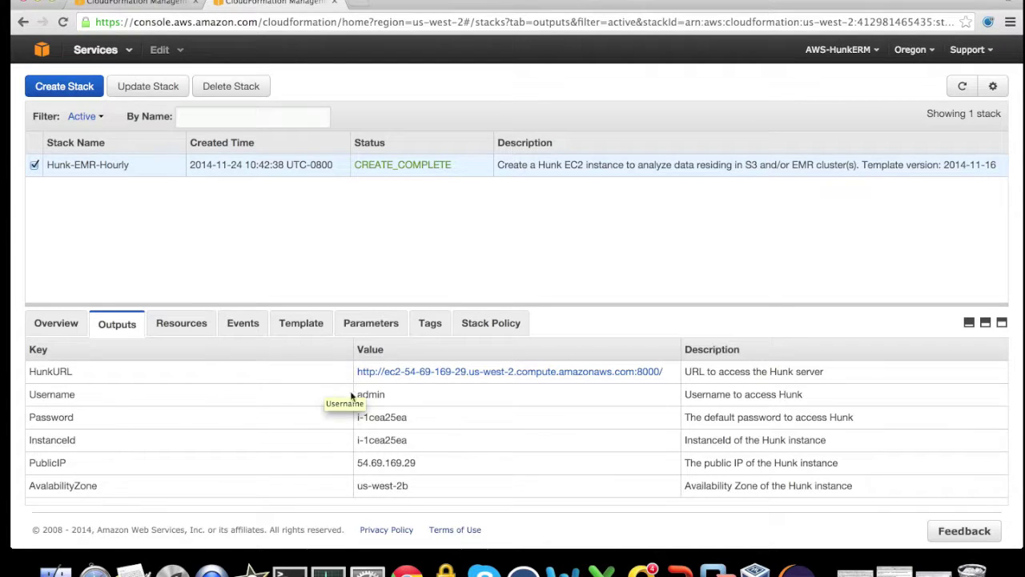
{"action": "left_click_drag", "start_coordinate": [408, 417], "coordinate": [358, 419]}
{"action": "left_click", "coordinate": [448, 415]}
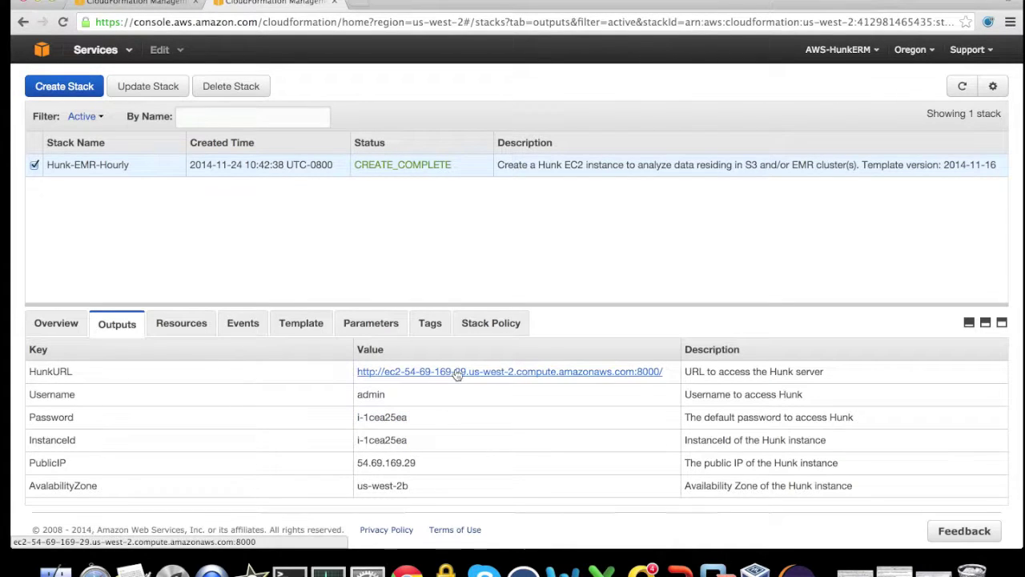
{"action": "left_click", "coordinate": [457, 373]}
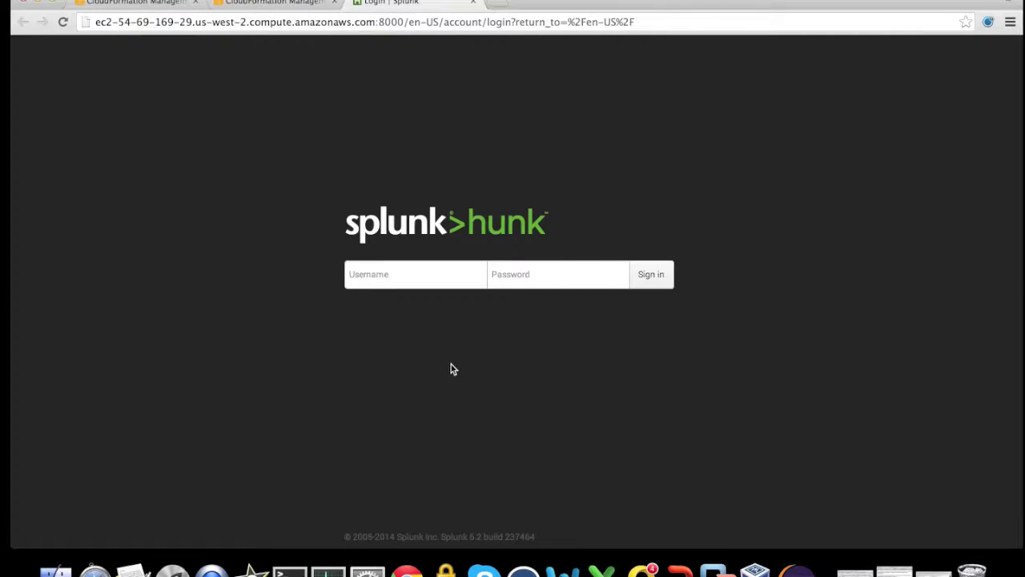
Sign in to Hunk with the username admin and the copied default password.
{"action": "left_click", "coordinate": [446, 360]}
{"action": "type", "text": "admin"}
{"action": "key", "text": "super+v"}
{"action": "left_click", "coordinate": [662, 361]}
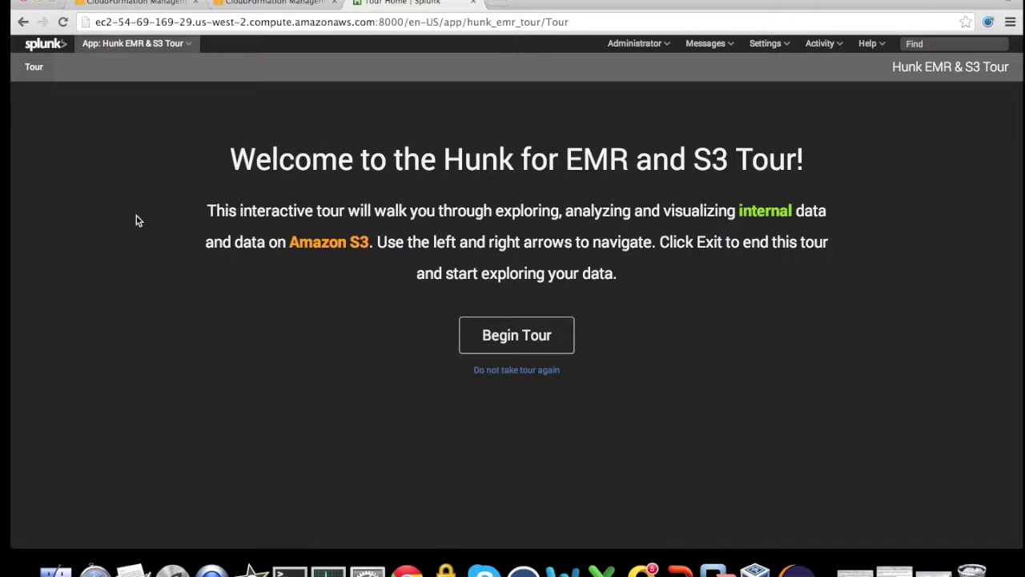
Leave the tour, open the EMR Connector app and examine the details of the hunk-emr-cluster provider.
{"action": "left_click", "coordinate": [48, 50]}
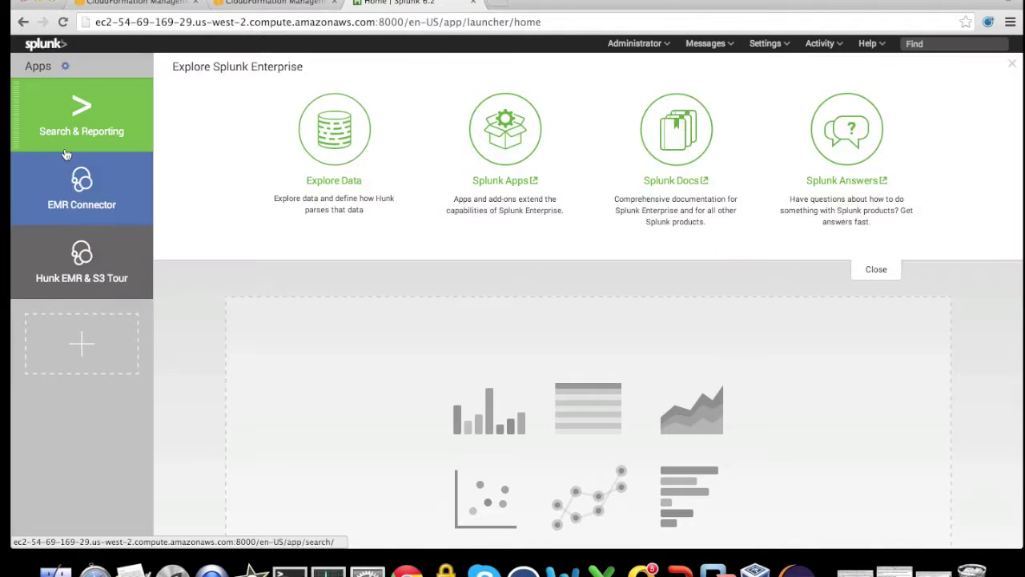
{"action": "left_click", "coordinate": [74, 178]}
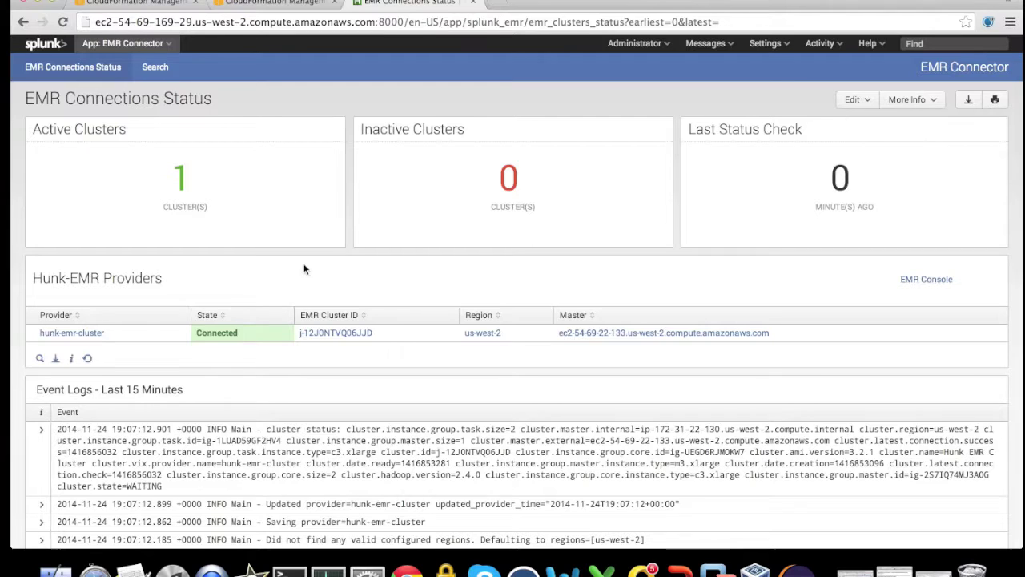
{"action": "left_click", "coordinate": [84, 336]}
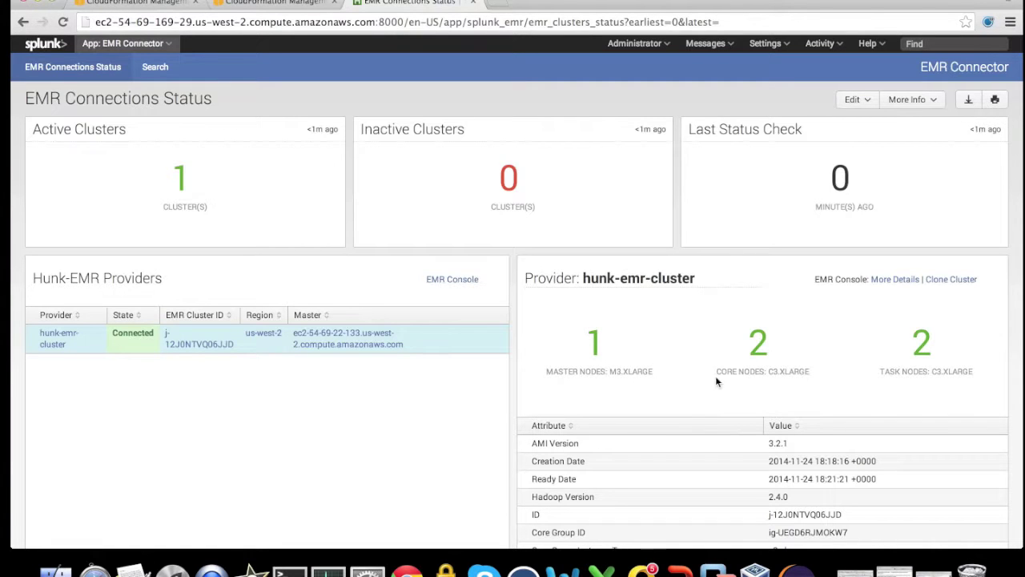
{"action": "scroll", "coordinate": [717, 382], "scroll_direction": "down", "scroll_amount": 3}
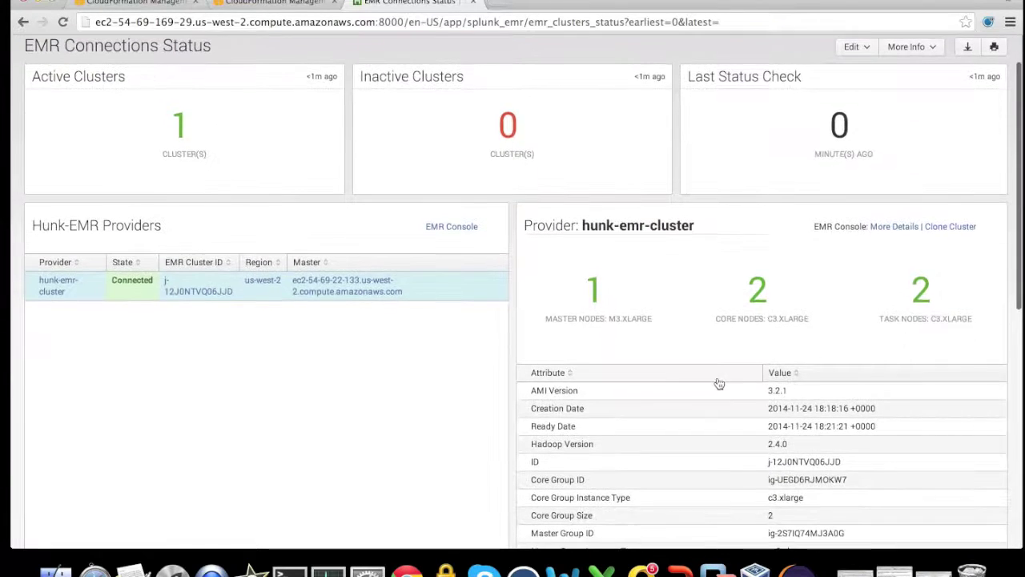
{"action": "scroll", "coordinate": [718, 382], "scroll_direction": "down", "scroll_amount": 4}
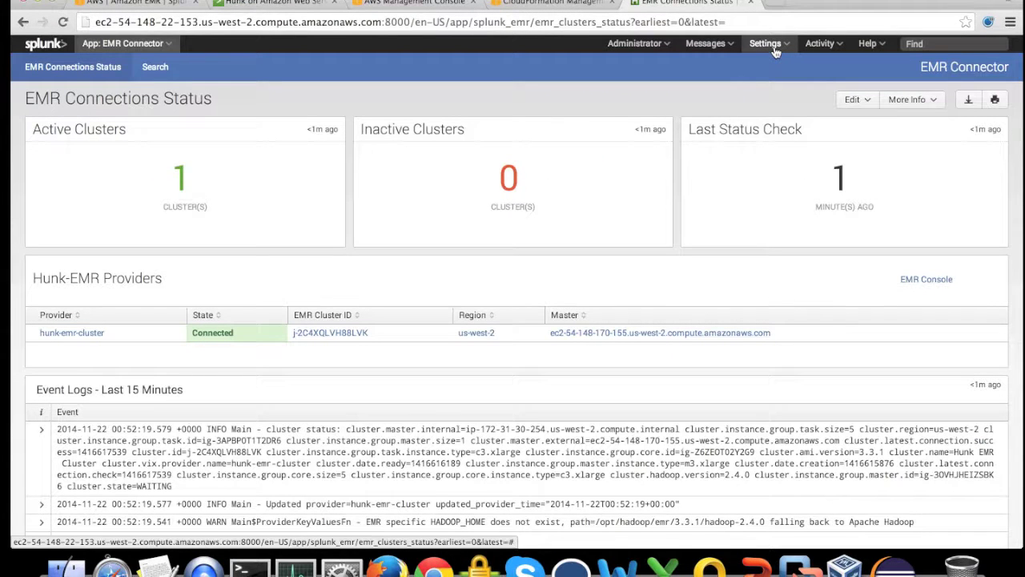
Open the virtual indexes settings to list the Hunk providers.
{"action": "left_click", "coordinate": [775, 49]}
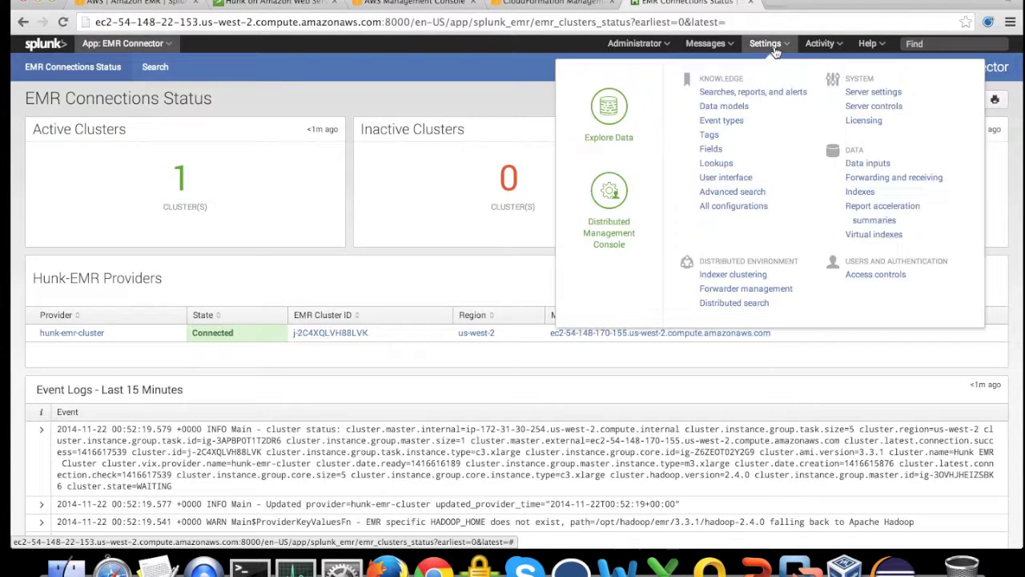
{"action": "left_click", "coordinate": [873, 234]}
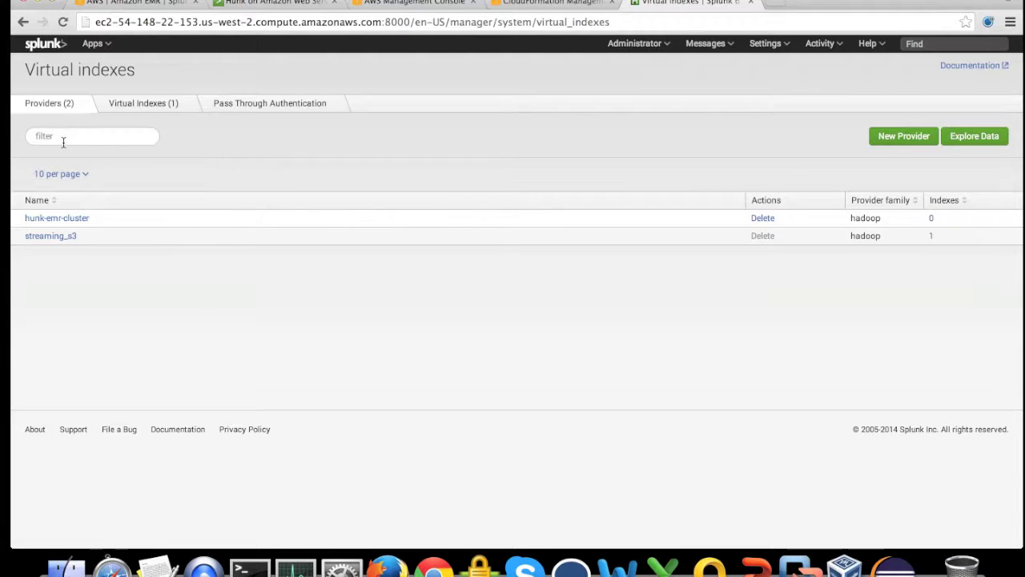
Examine the environment, Hadoop cluster and Splunk settings of the hunk-emr-cluster provider, and return to the virtual indexes overview.
{"action": "left_click", "coordinate": [56, 218]}
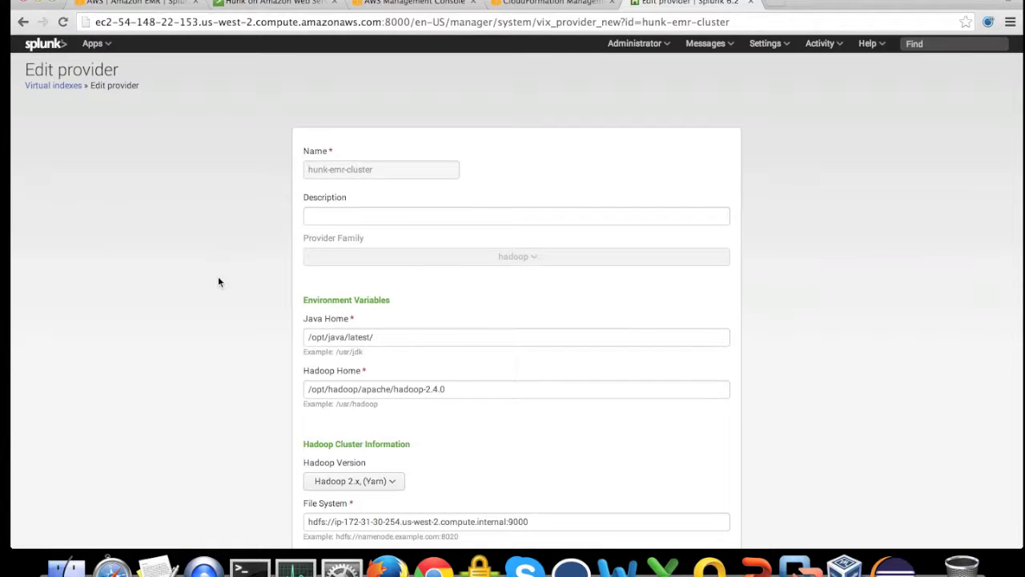
{"action": "scroll", "coordinate": [220, 280], "scroll_direction": "down", "scroll_amount": 5}
{"action": "scroll", "coordinate": [218, 281], "scroll_direction": "down", "scroll_amount": 2}
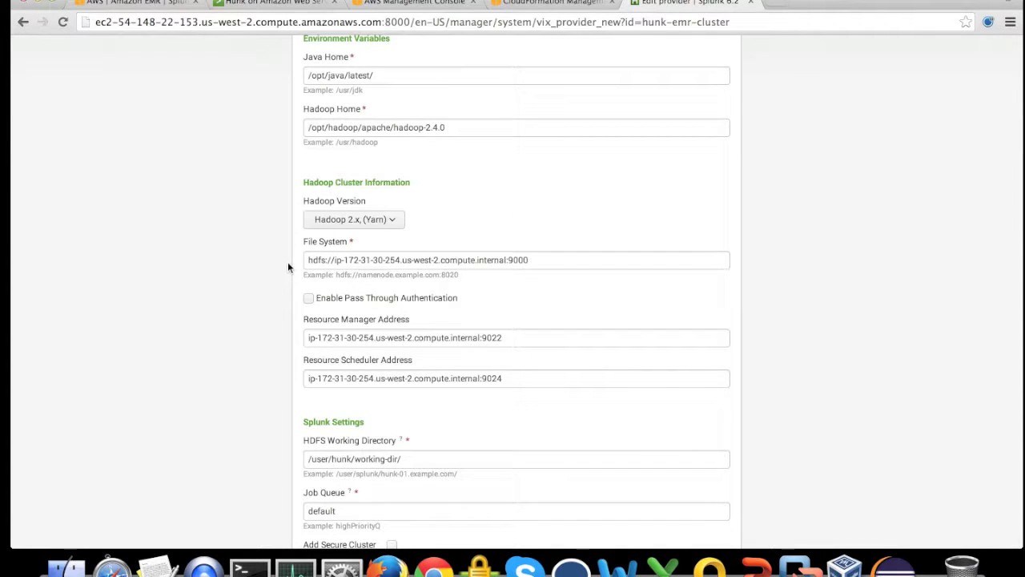
{"action": "scroll", "coordinate": [288, 267], "scroll_direction": "up", "scroll_amount": 8}
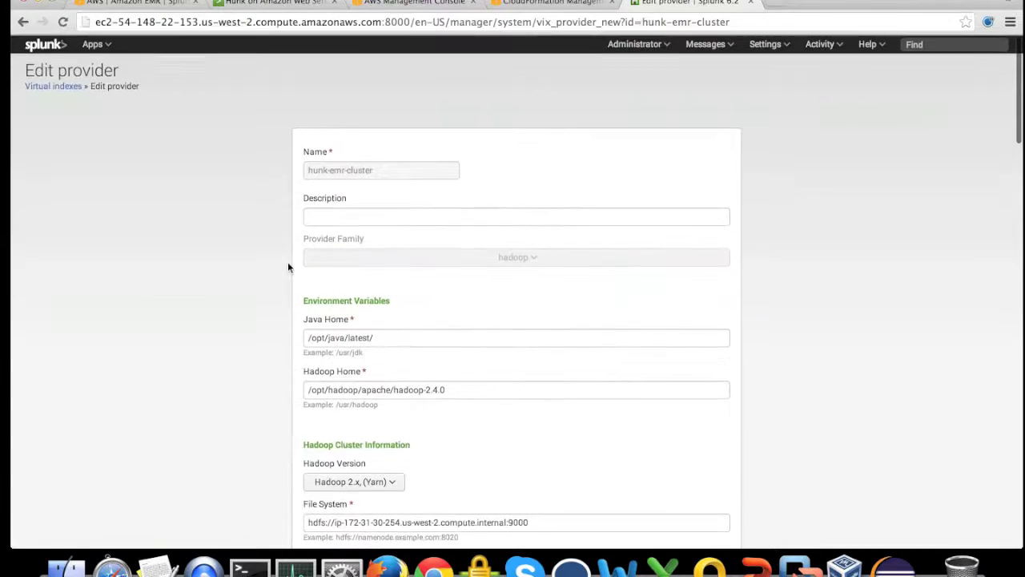
{"action": "left_click", "coordinate": [55, 87]}
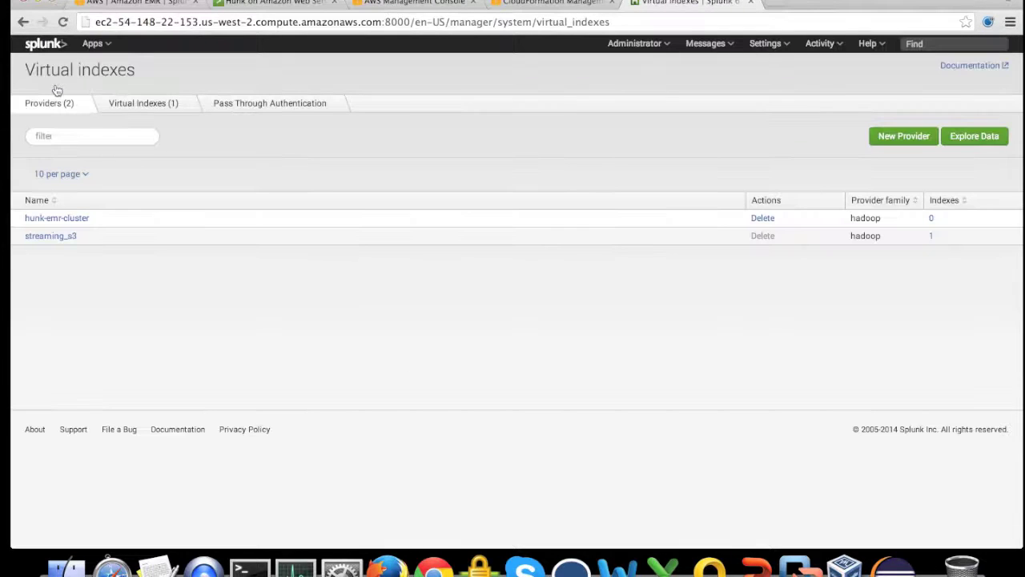
Start a new virtual index named accesslog and set its data path to the data folder in the owner's s3n bucket.
{"action": "left_click", "coordinate": [135, 105]}
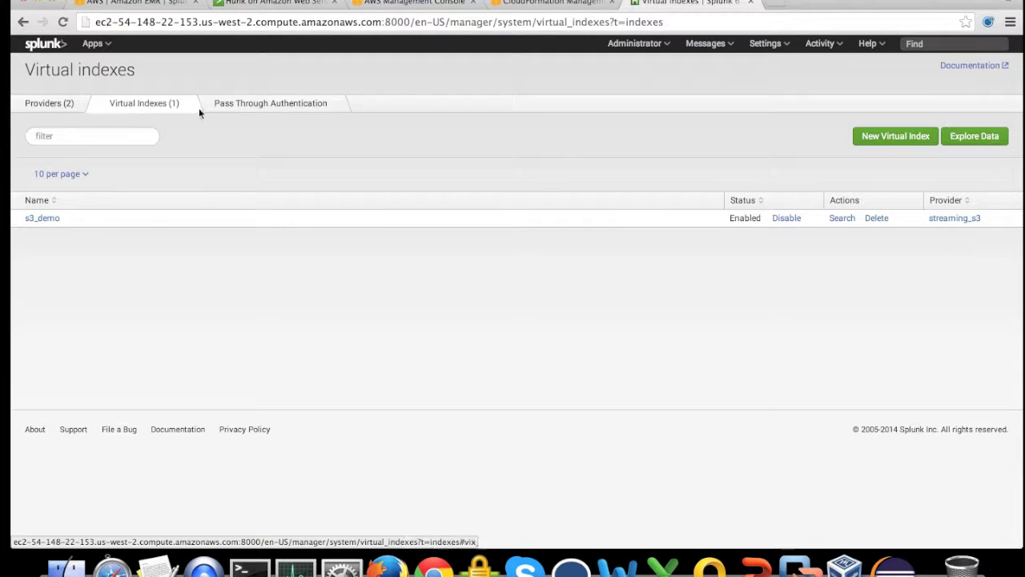
{"action": "left_click", "coordinate": [885, 141]}
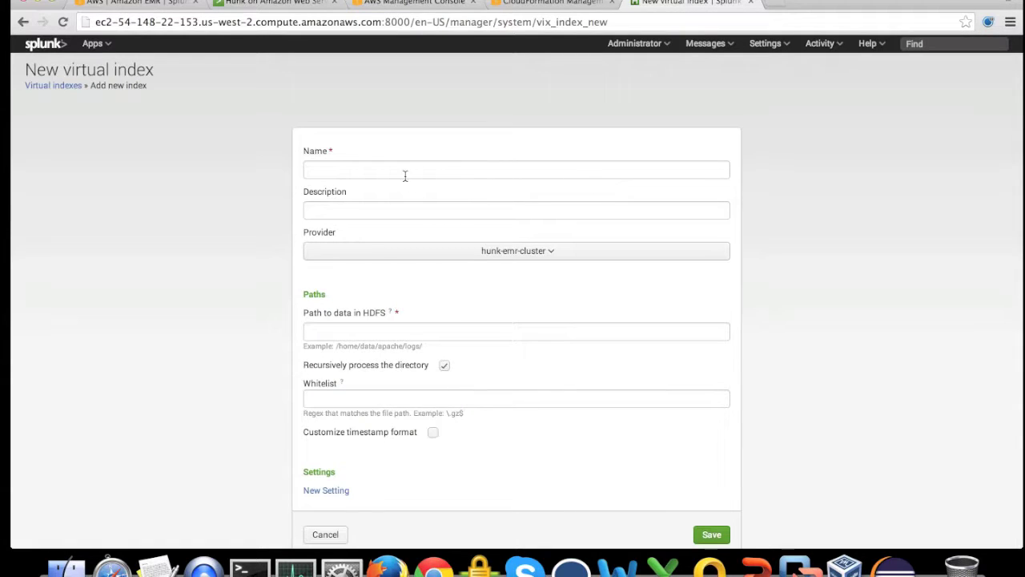
{"action": "left_click", "coordinate": [405, 176]}
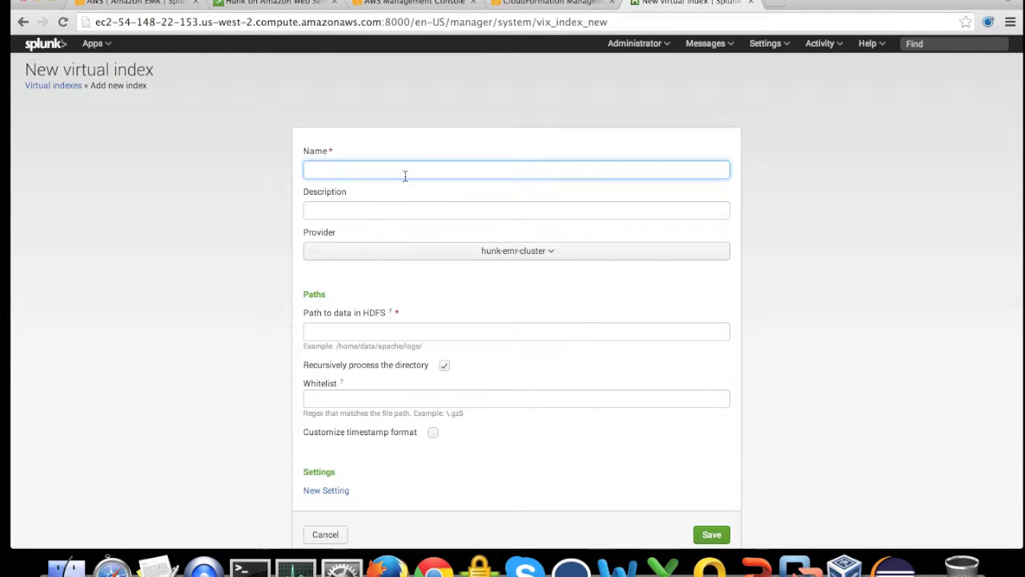
{"action": "type", "text": "accesslog"}
{"action": "key", "text": "Tab"}
{"action": "key", "text": "Tab"}
{"action": "key", "text": "Tab"}
{"action": "type", "text": "s3n://raanan/data"}
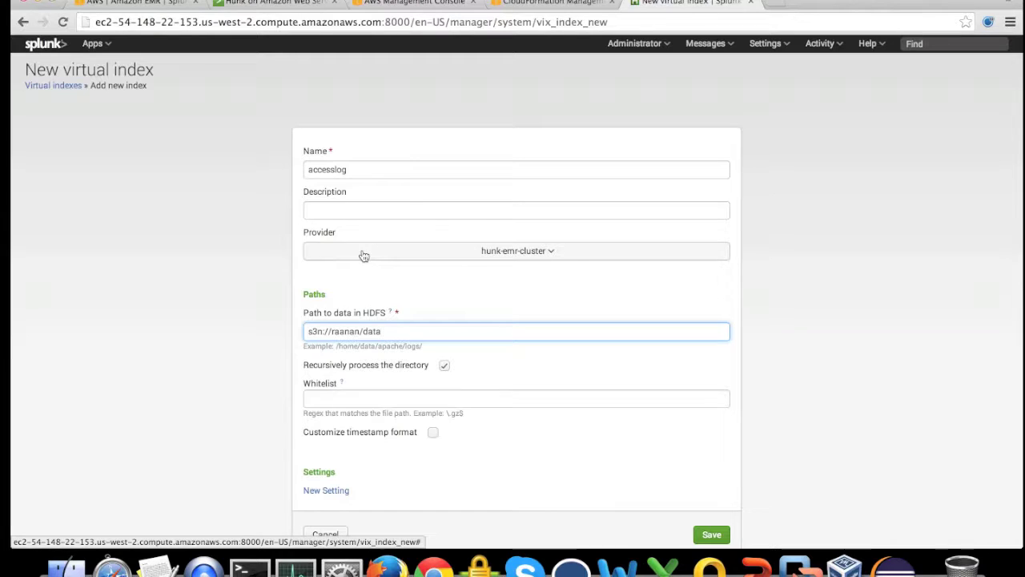
Review the provider choices and custom timestamp options, leave them at hunk-emr-cluster and off, and save the accesslog virtual index.
{"action": "left_click", "coordinate": [363, 255]}
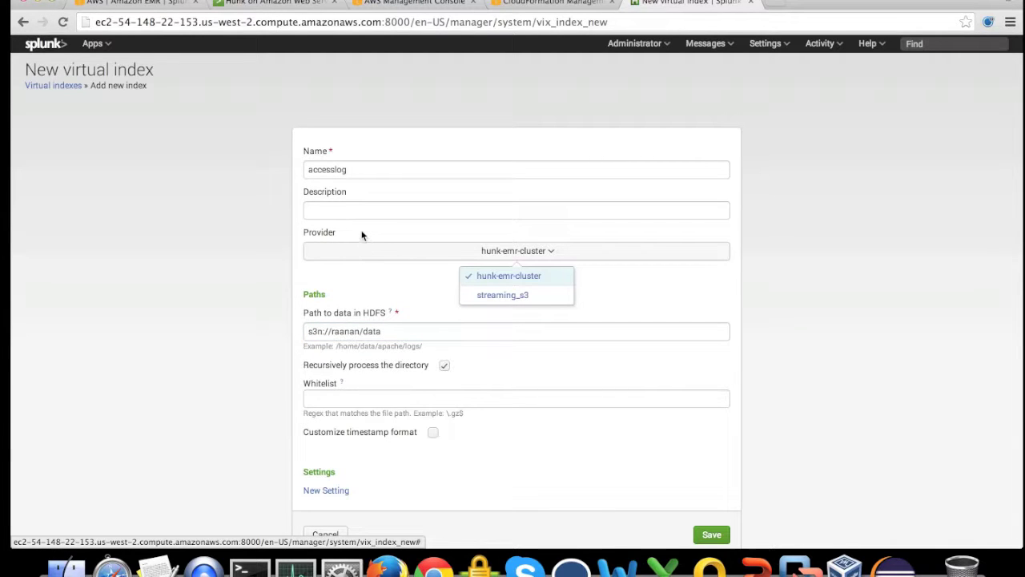
{"action": "left_click", "coordinate": [361, 233]}
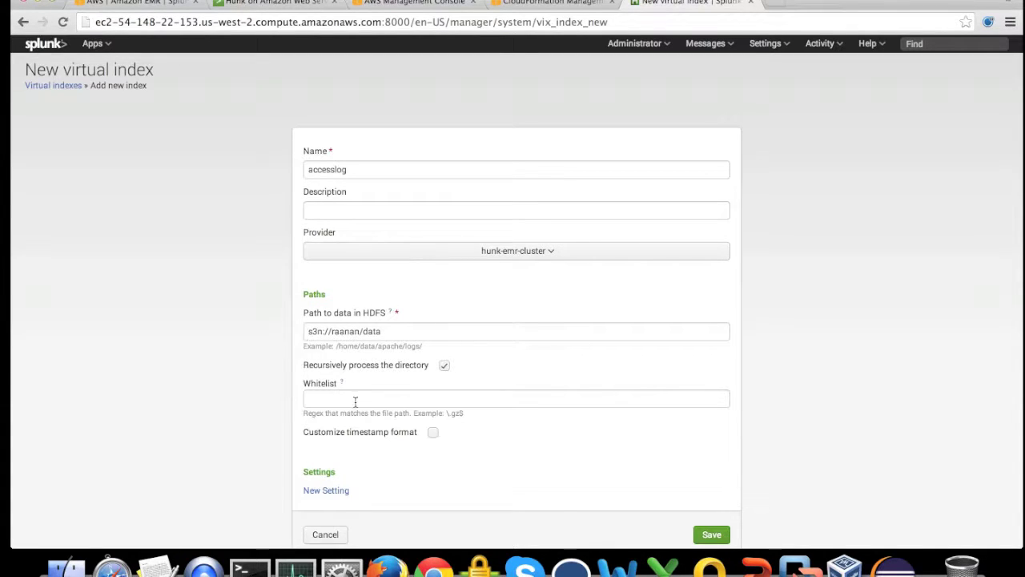
{"action": "scroll", "coordinate": [355, 403], "scroll_direction": "down", "scroll_amount": 1}
{"action": "scroll", "coordinate": [355, 406], "scroll_direction": "down", "scroll_amount": 5}
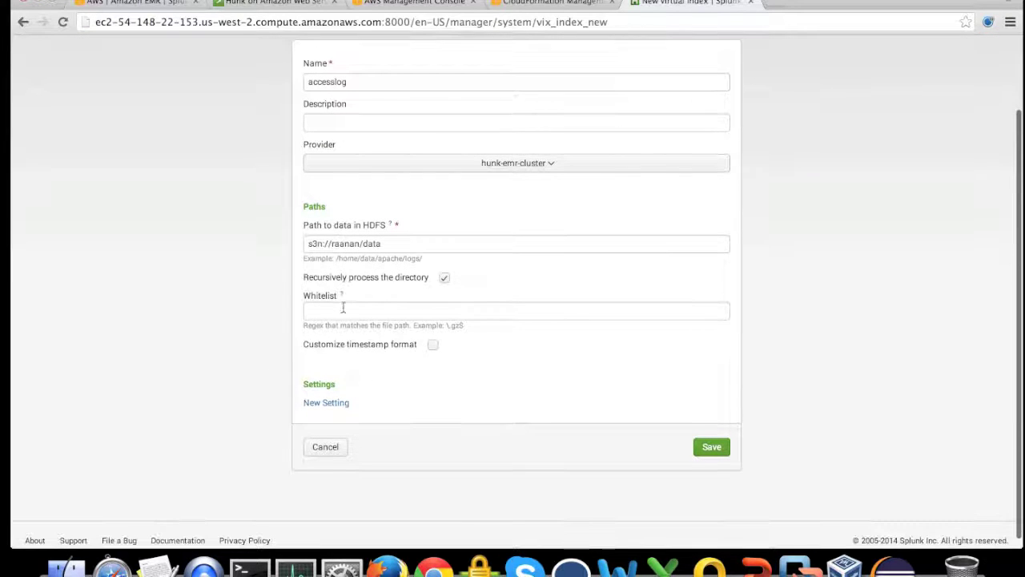
{"action": "left_click", "coordinate": [433, 346]}
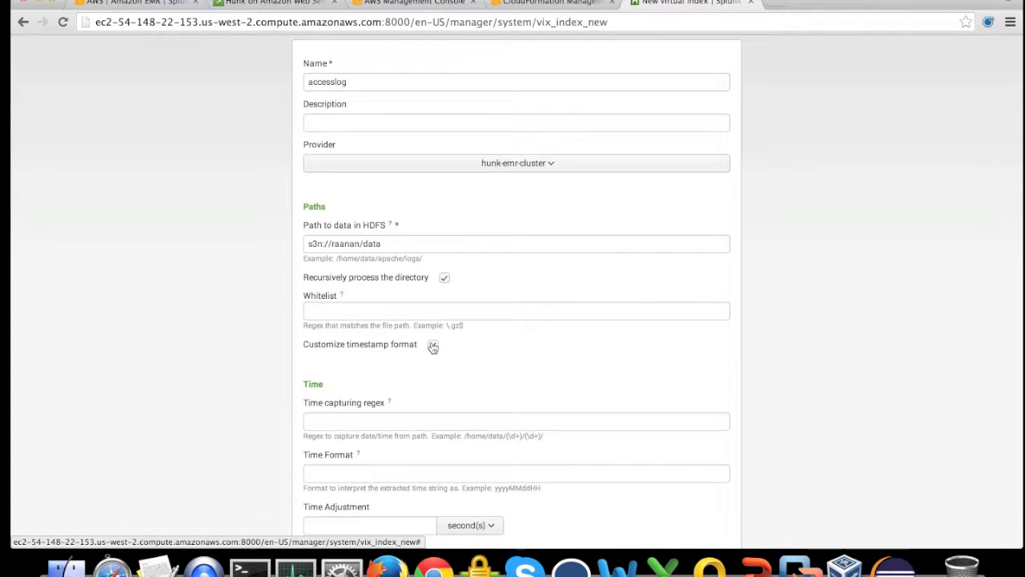
{"action": "left_click", "coordinate": [432, 346]}
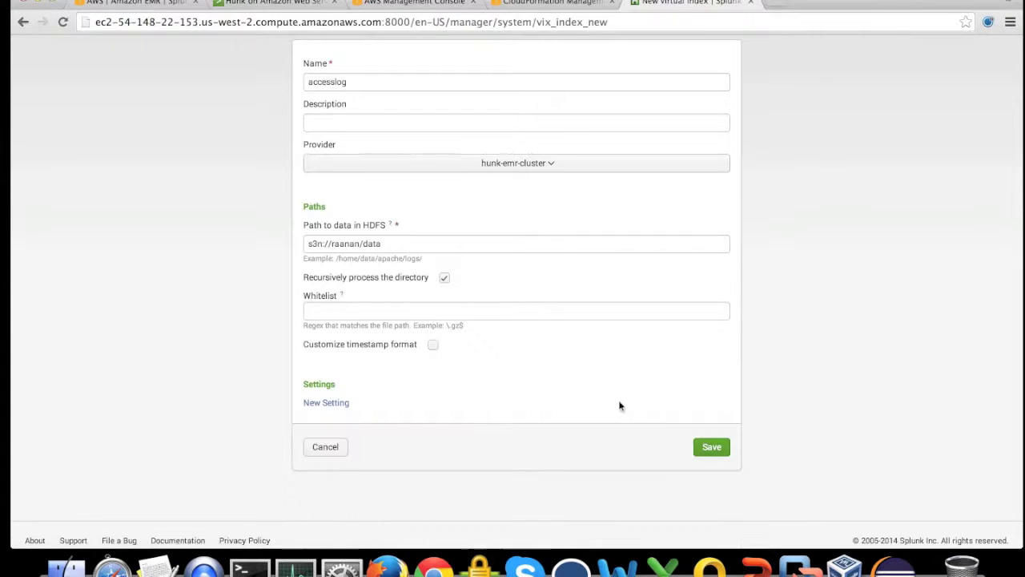
{"action": "left_click", "coordinate": [712, 448]}
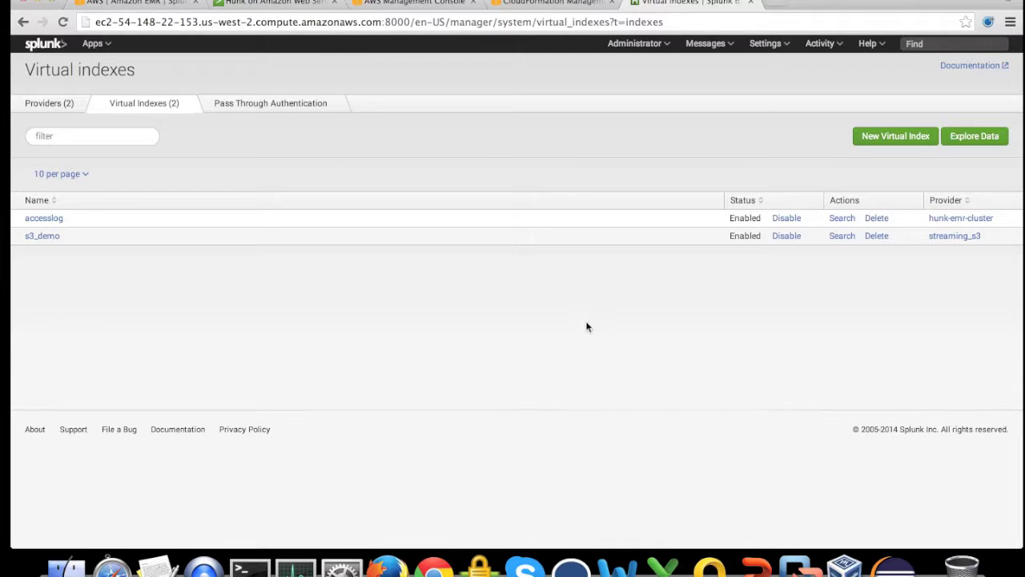
Search the accesslog virtual index and report the top values of the category_id field.
{"action": "left_click", "coordinate": [842, 218]}
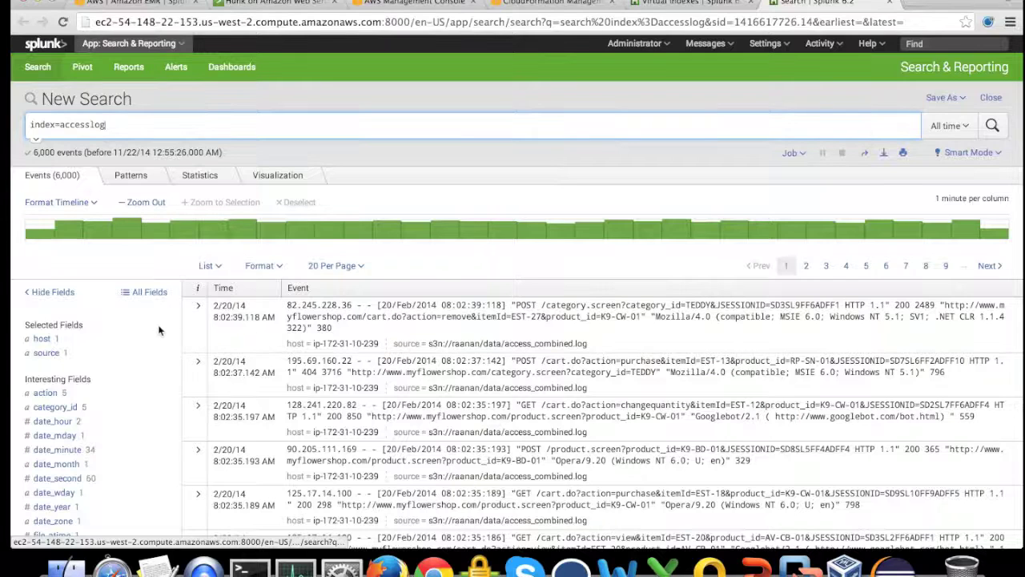
{"action": "scroll", "coordinate": [160, 332], "scroll_direction": "down", "scroll_amount": 2}
{"action": "scroll", "coordinate": [159, 331], "scroll_direction": "down", "scroll_amount": 1}
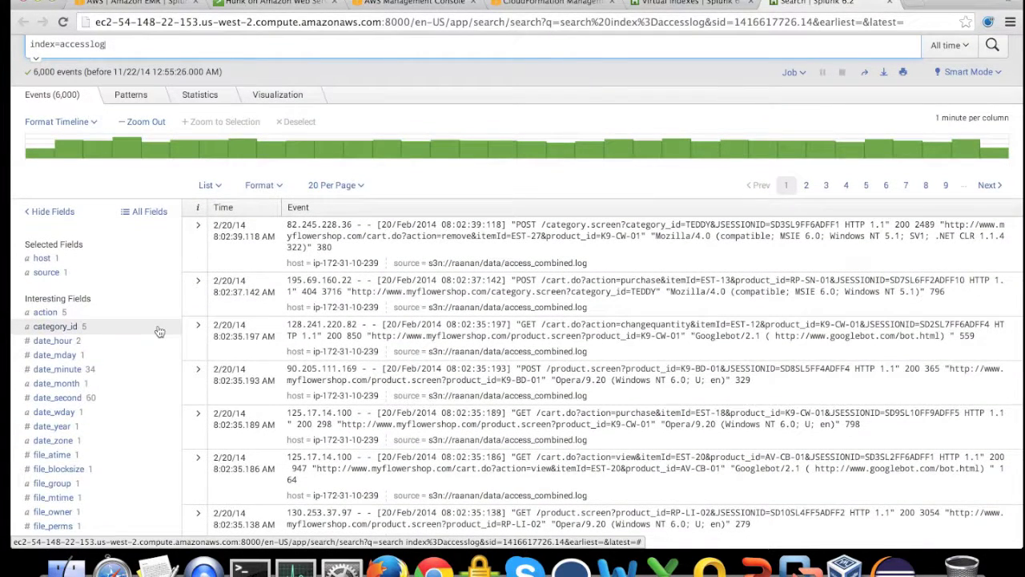
{"action": "left_click", "coordinate": [55, 326]}
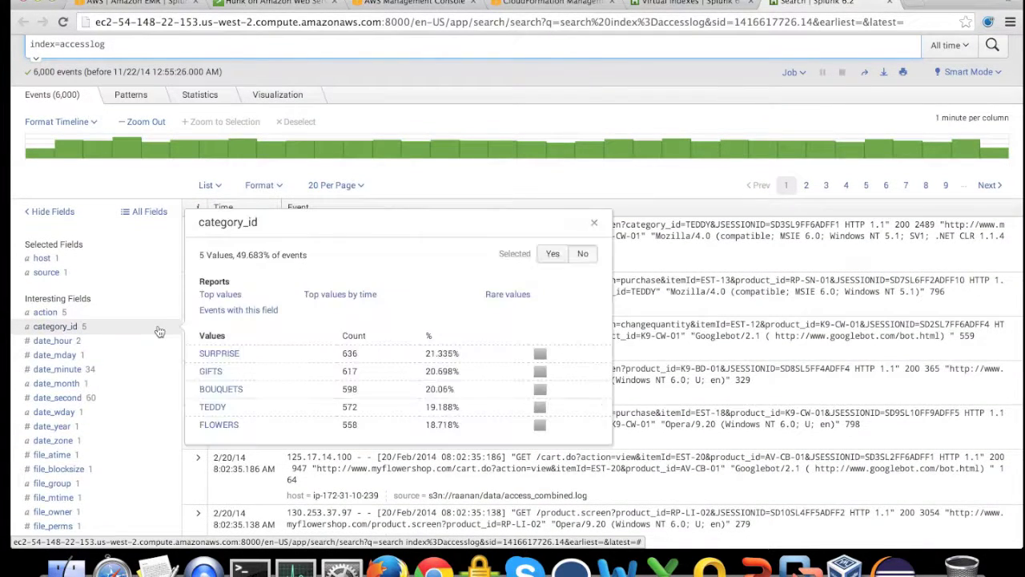
{"action": "left_click", "coordinate": [228, 298]}
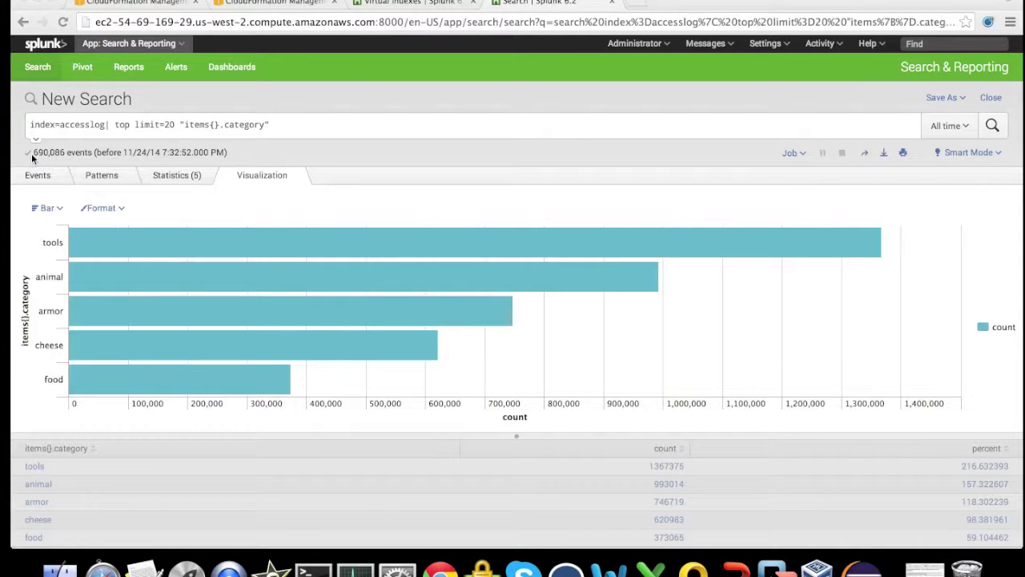
Display the top categories as a pie chart and open the options for saving the search.
{"action": "left_click", "coordinate": [49, 209]}
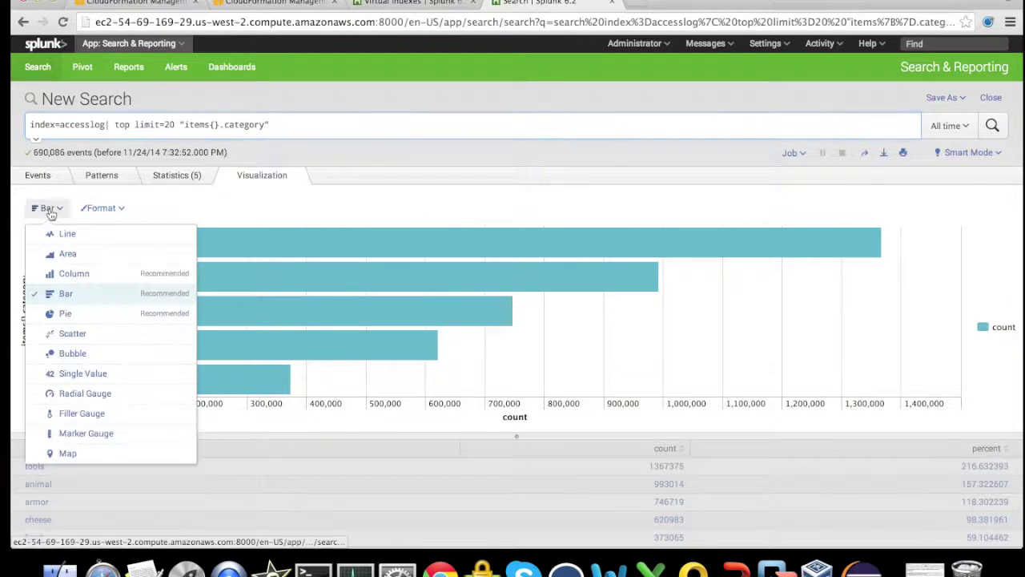
{"action": "left_click", "coordinate": [81, 318]}
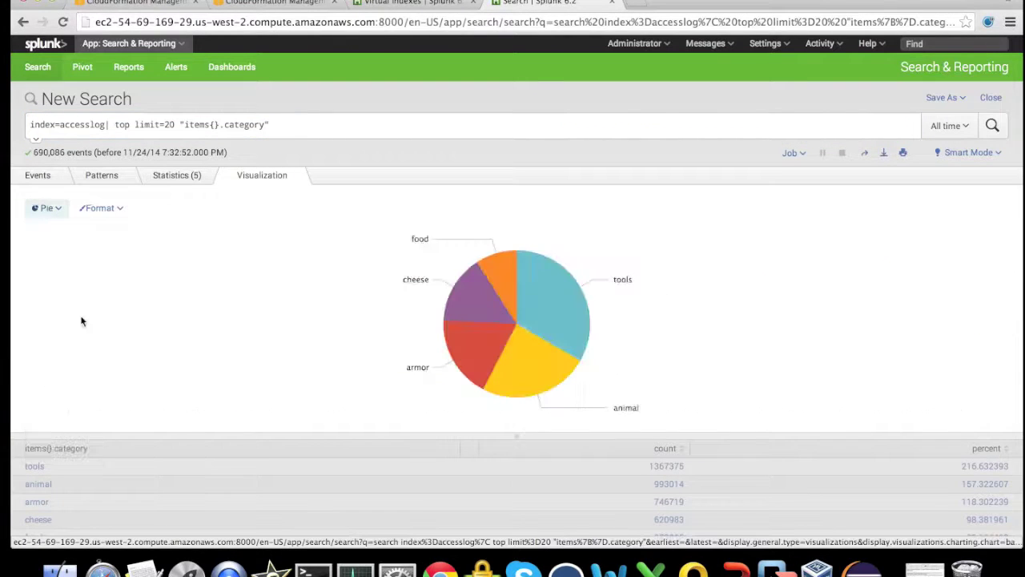
{"action": "left_click", "coordinate": [945, 98]}
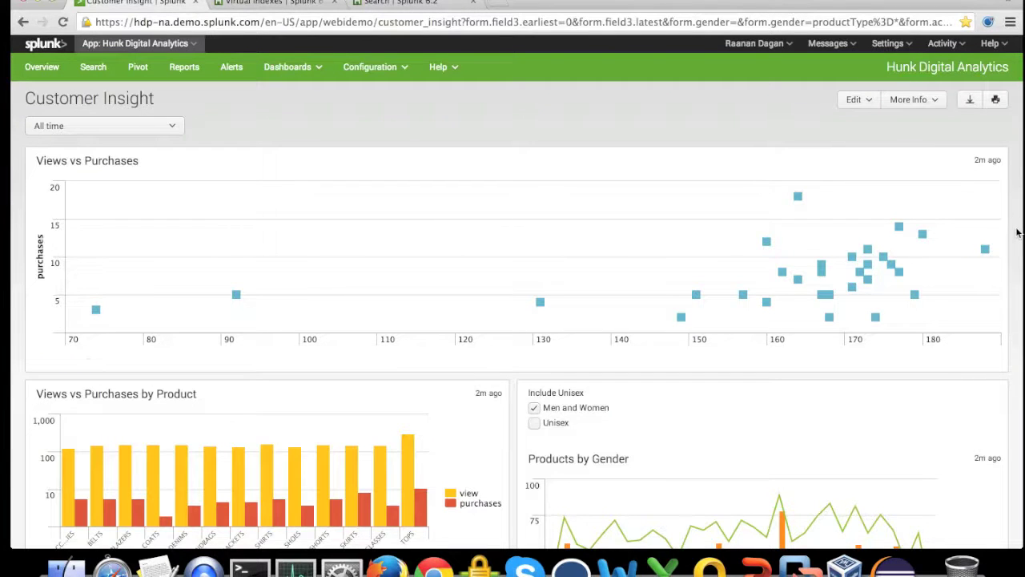
Look through the Customer Insight dashboard, from the purchase charts down to the brand activity map.
{"action": "scroll", "coordinate": [1018, 233], "scroll_direction": "down", "scroll_amount": 5}
{"action": "scroll", "coordinate": [1019, 223], "scroll_direction": "down", "scroll_amount": 8}
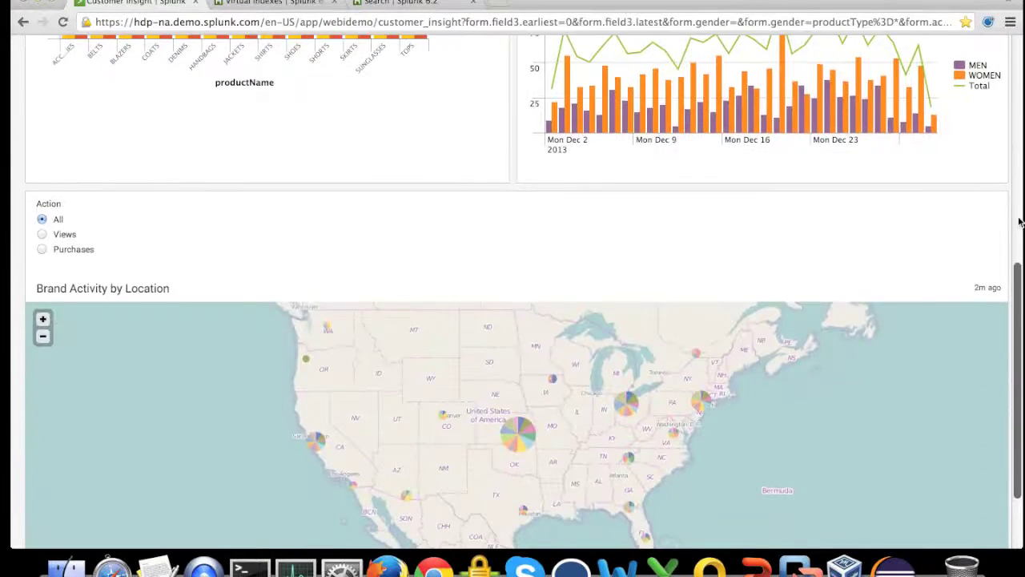
{"action": "scroll", "coordinate": [1019, 223], "scroll_direction": "down", "scroll_amount": 3}
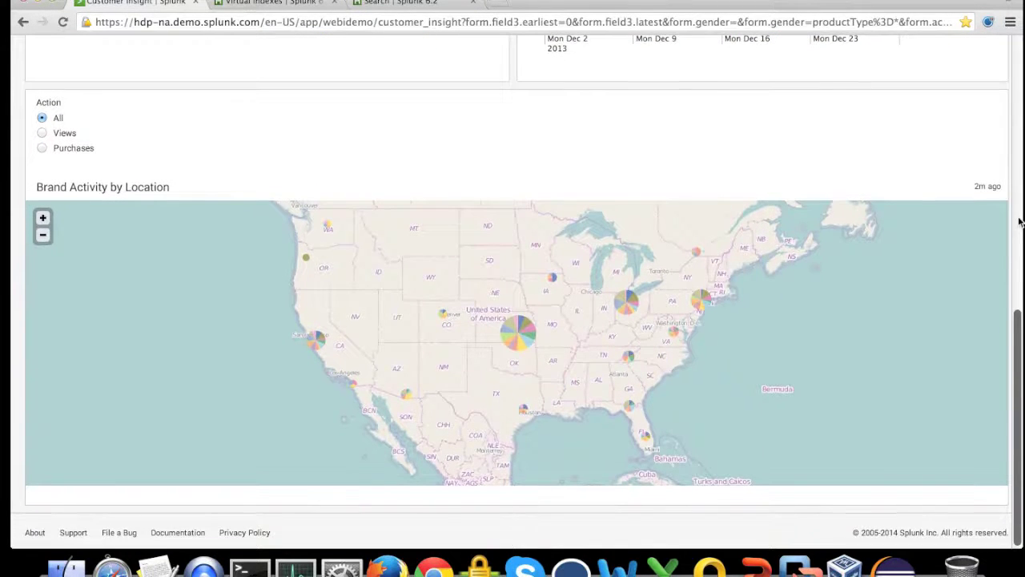
{"action": "scroll", "coordinate": [1019, 223], "scroll_direction": "up", "scroll_amount": 14}
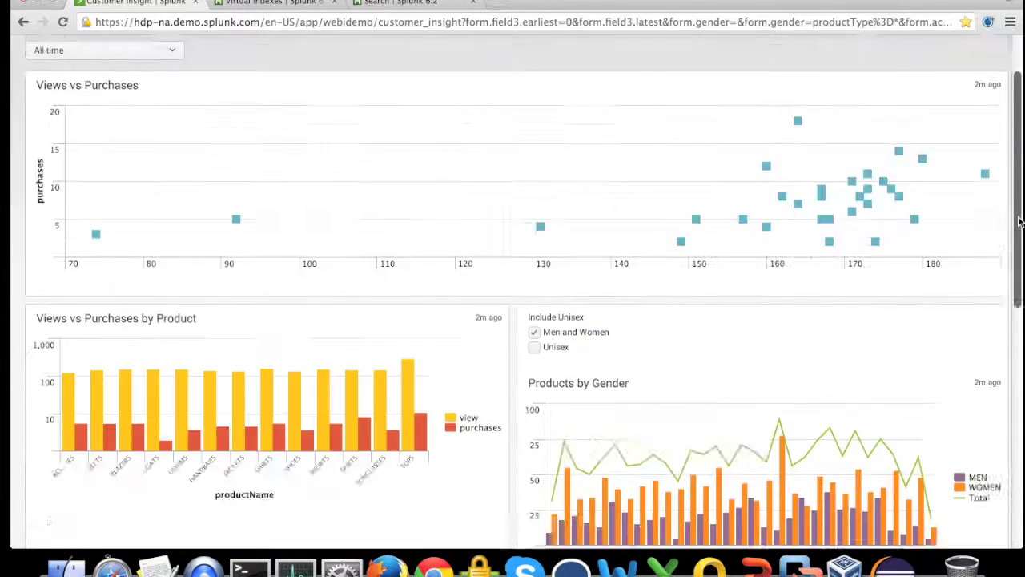
{"action": "scroll", "coordinate": [1019, 222], "scroll_direction": "up", "scroll_amount": 2}
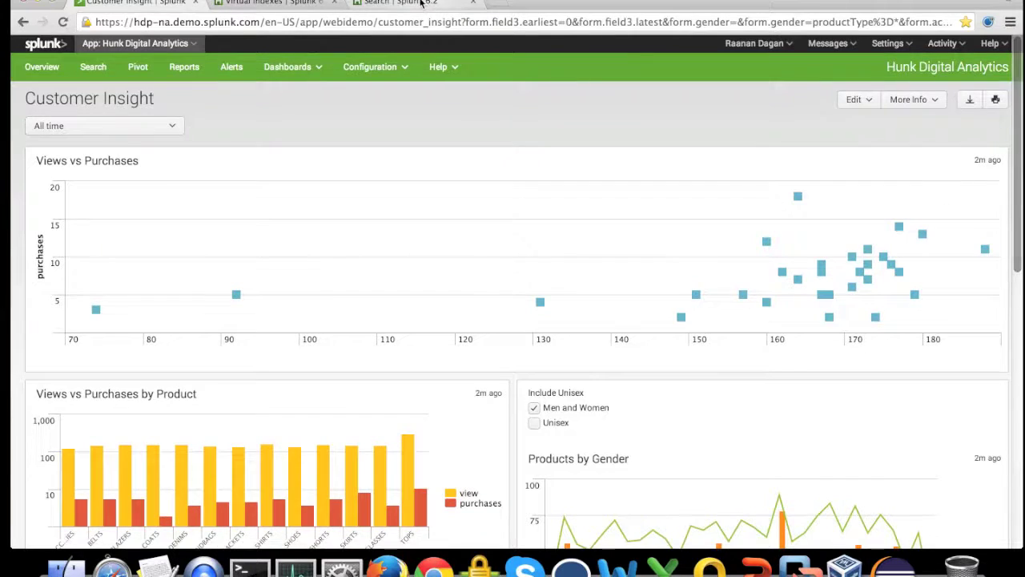
Check the cluster's status in the EMR Connector app of the Hunk instance, and view the running instances in the AWS console.
{"action": "left_click", "coordinate": [421, 2]}
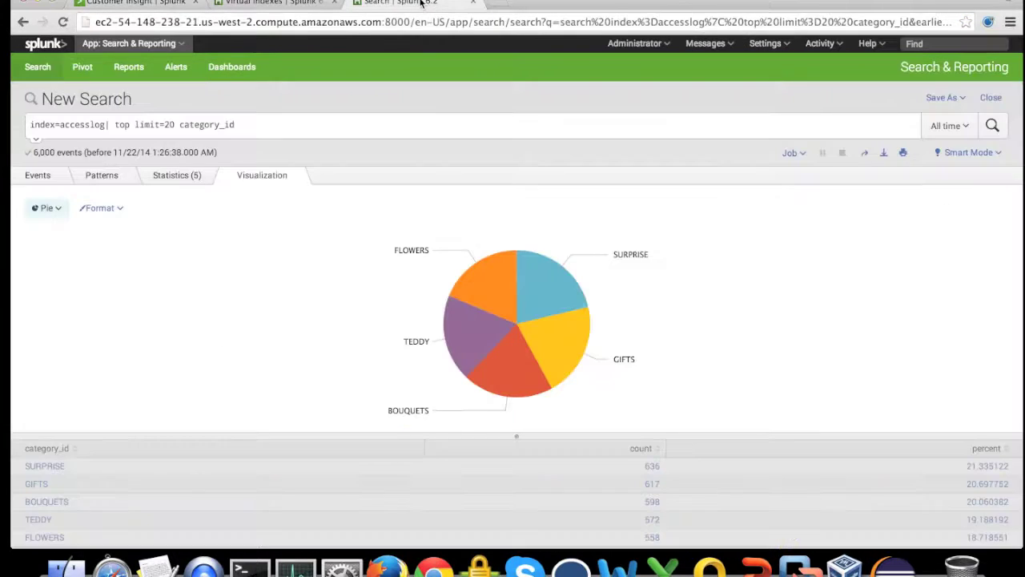
{"action": "left_click", "coordinate": [39, 48]}
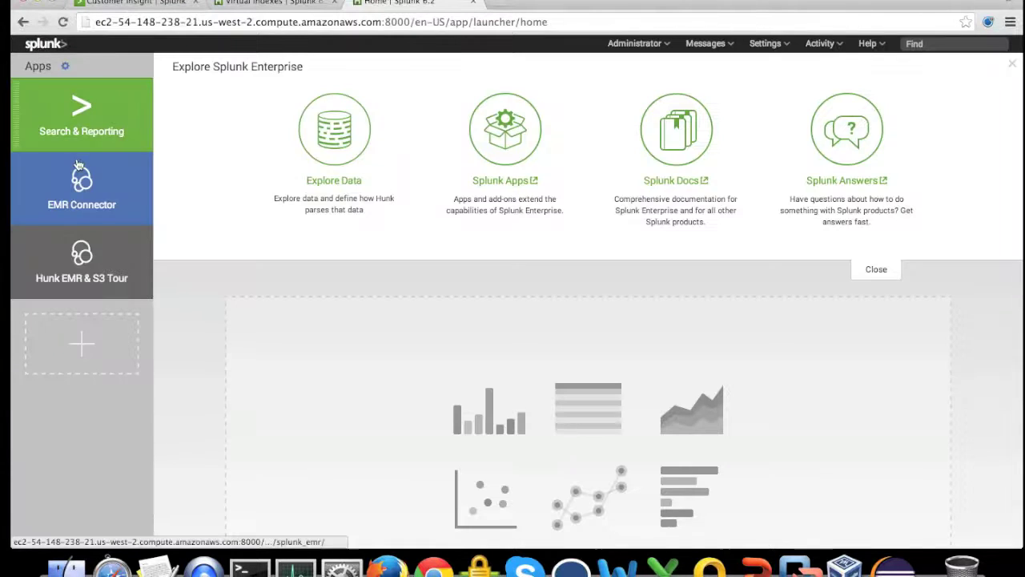
{"action": "left_click", "coordinate": [83, 192]}
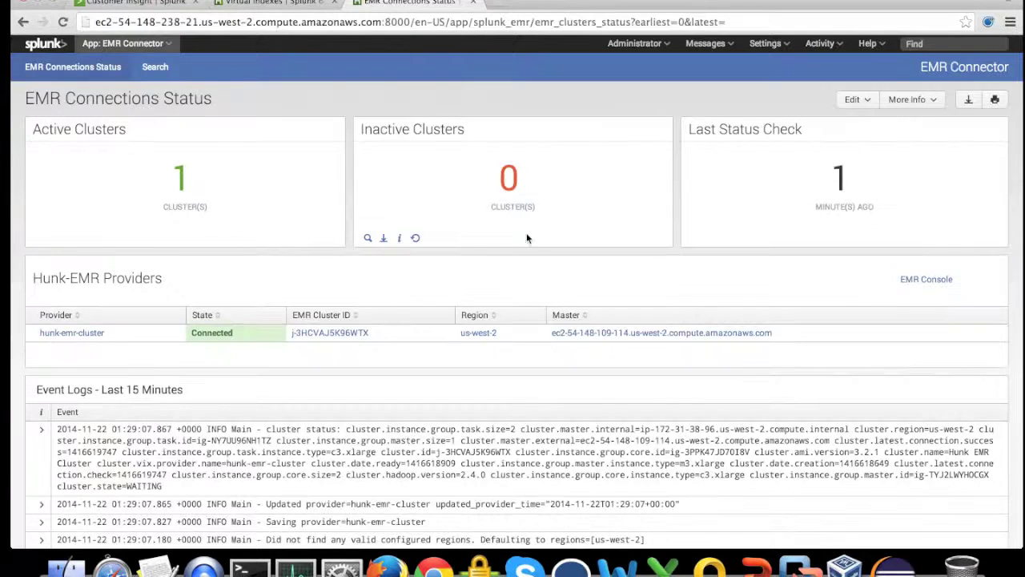
{"action": "left_click", "coordinate": [922, 282]}
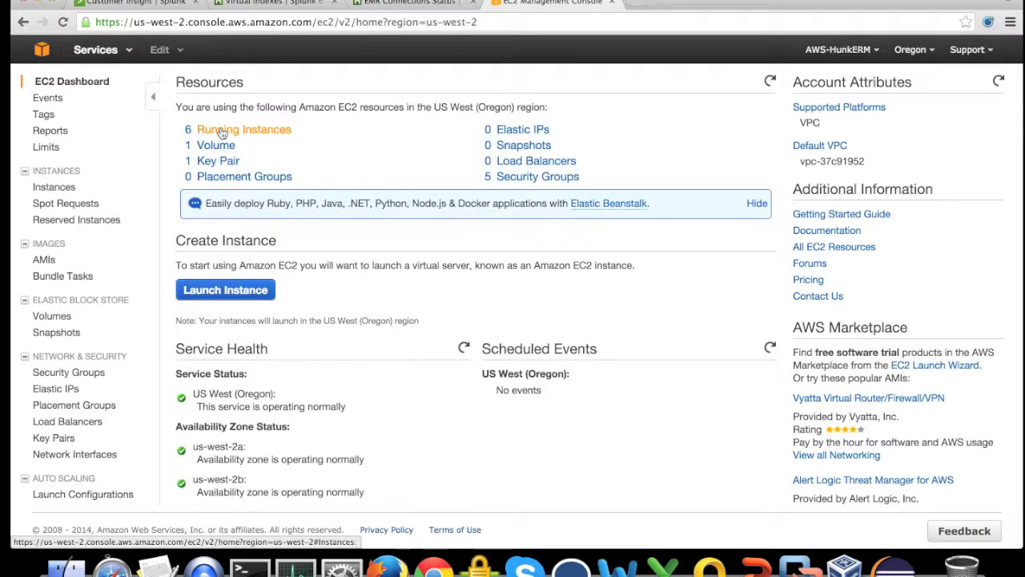
{"action": "left_click", "coordinate": [222, 133]}
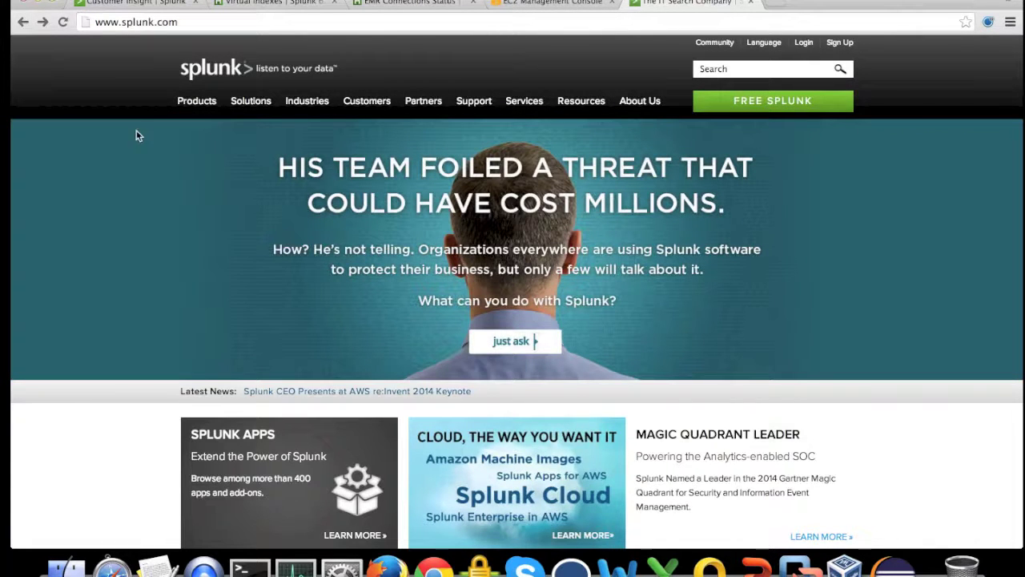
Open the Hunk product page on splunk.com and read through its overview.
{"action": "mouse_move", "coordinate": [195, 106]}
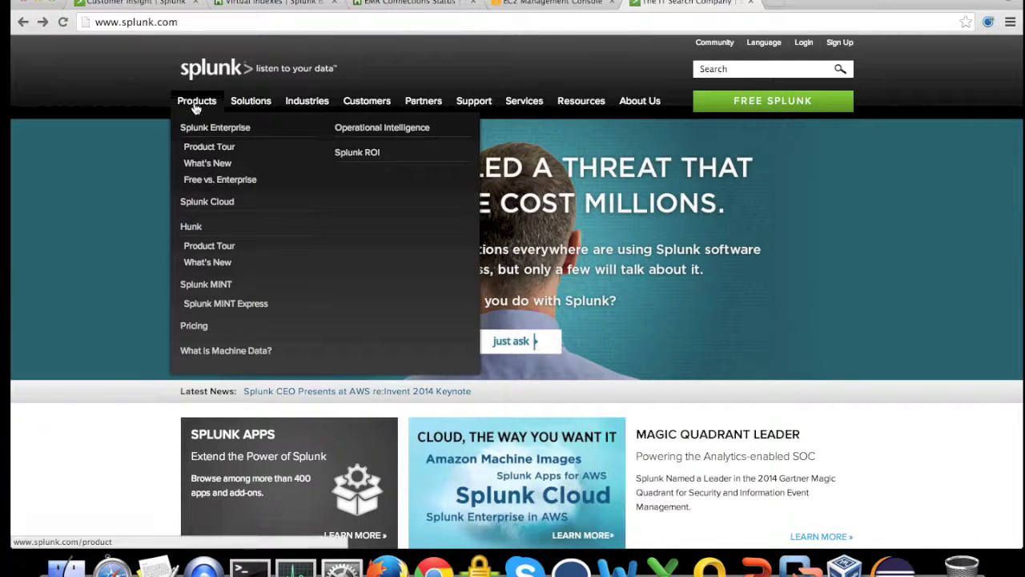
{"action": "left_click", "coordinate": [193, 229]}
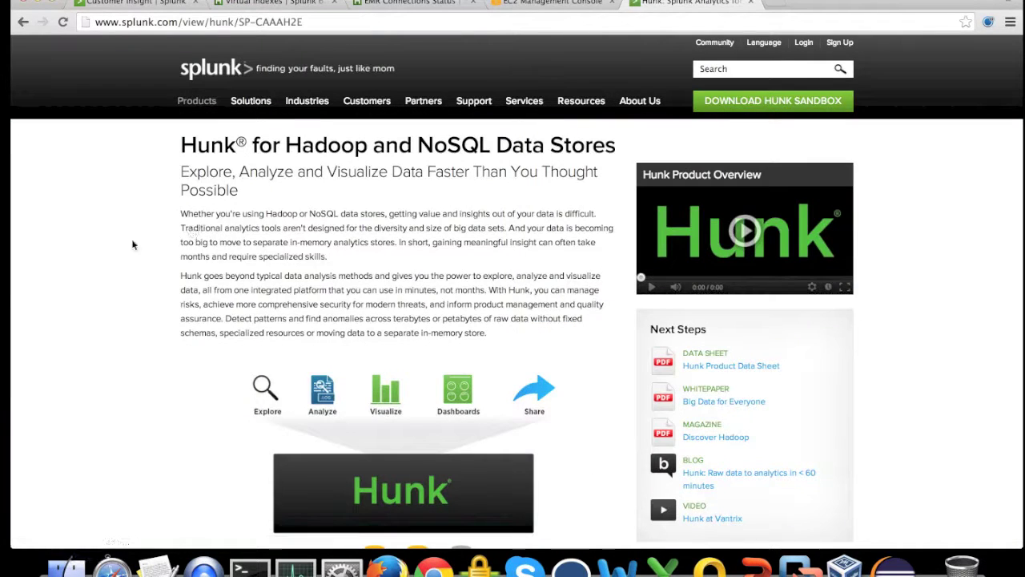
{"action": "scroll", "coordinate": [129, 246], "scroll_direction": "down", "scroll_amount": 5}
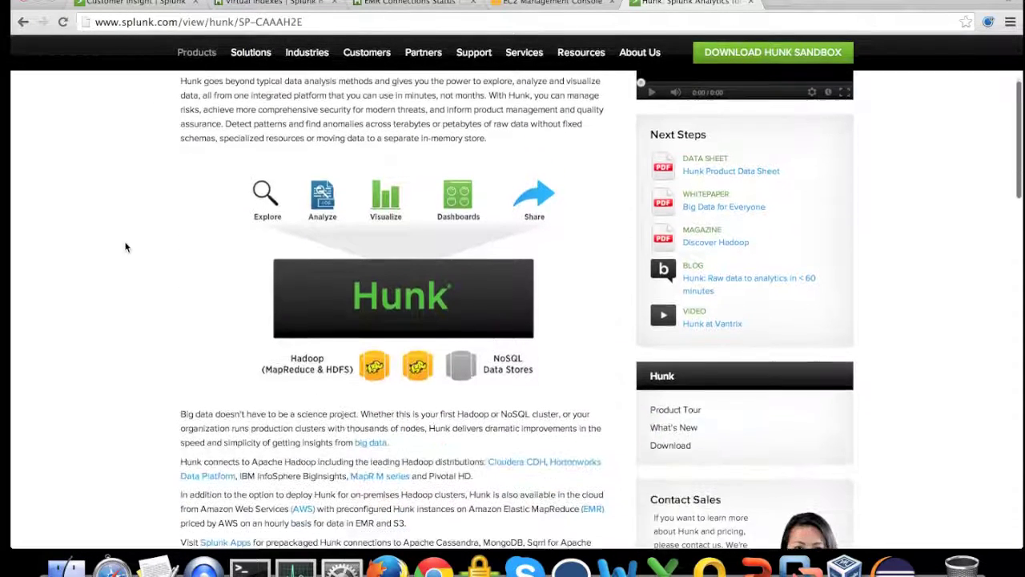